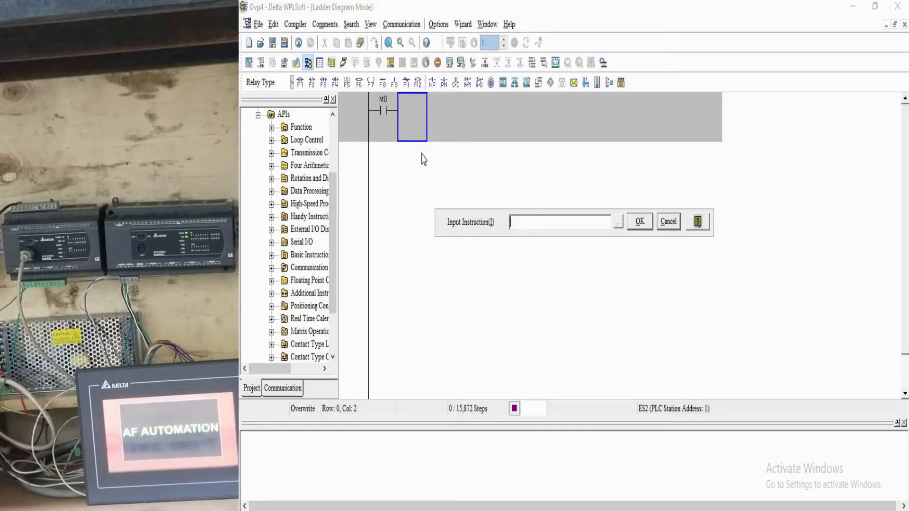
- Finish the M0 rung with output coil Y0 and insert an empty row above it
{"action": "type", "text": "out y0"}
{"action": "key", "text": "Return"}
{"action": "key", "text": "shift+Insert"}
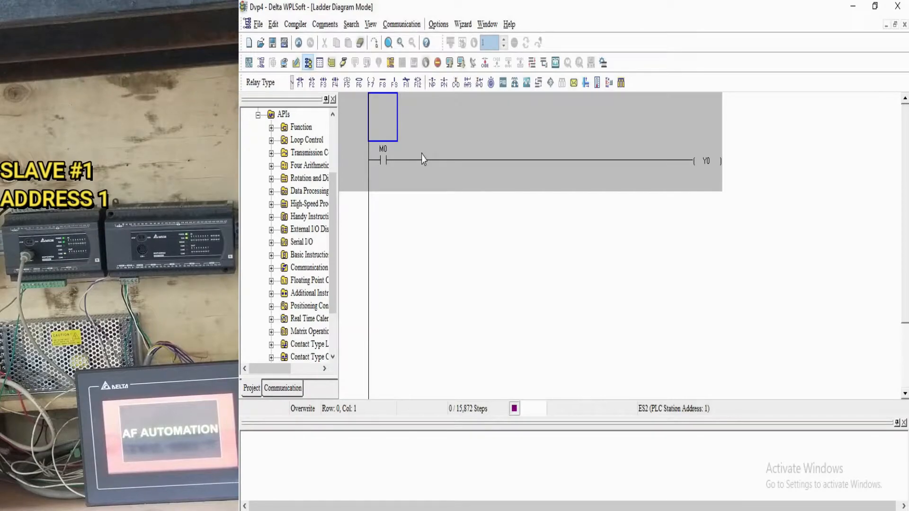
- Build the first rung with contact M1002 driving the instruction MOV K1 D1121
{"action": "type", "text": "ld"}
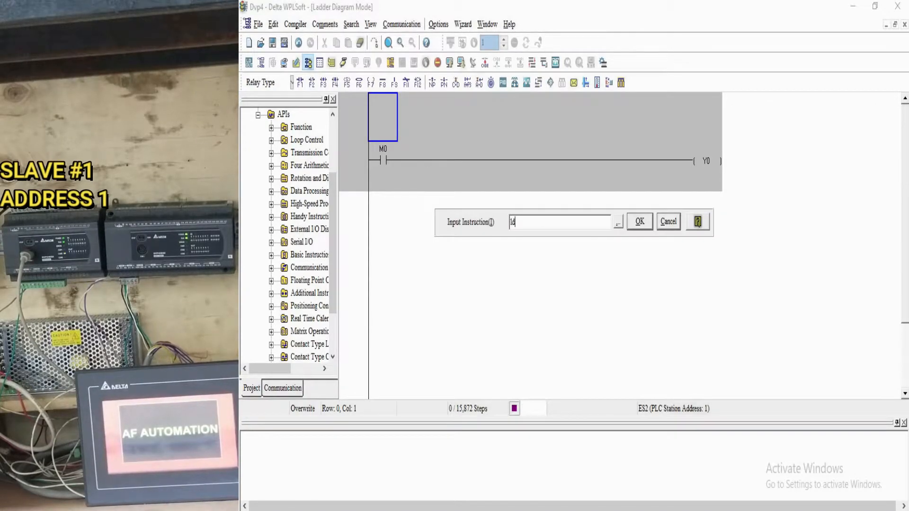
{"action": "type", "text": " mq00"}
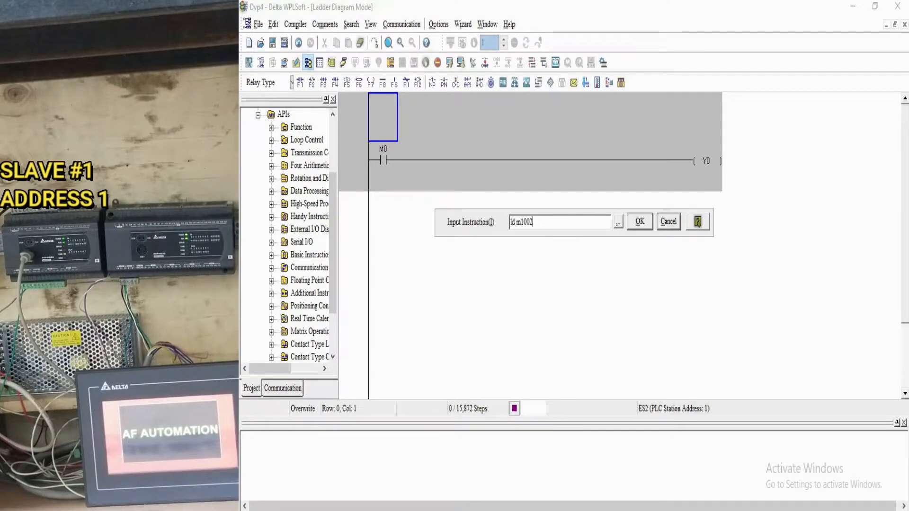
{"action": "type", "text": "2"}
{"action": "key", "text": "Return"}
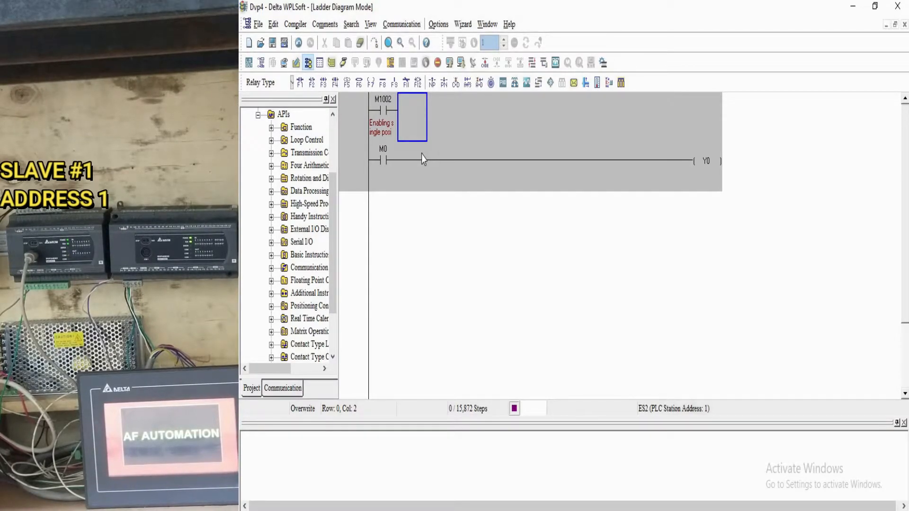
{"action": "type", "text": "mov"}
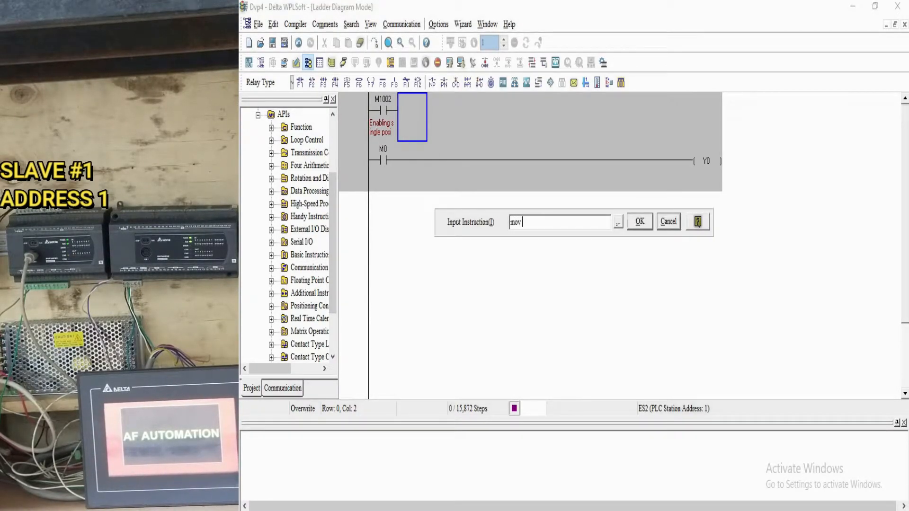
{"action": "type", "text": " k1 d1121"}
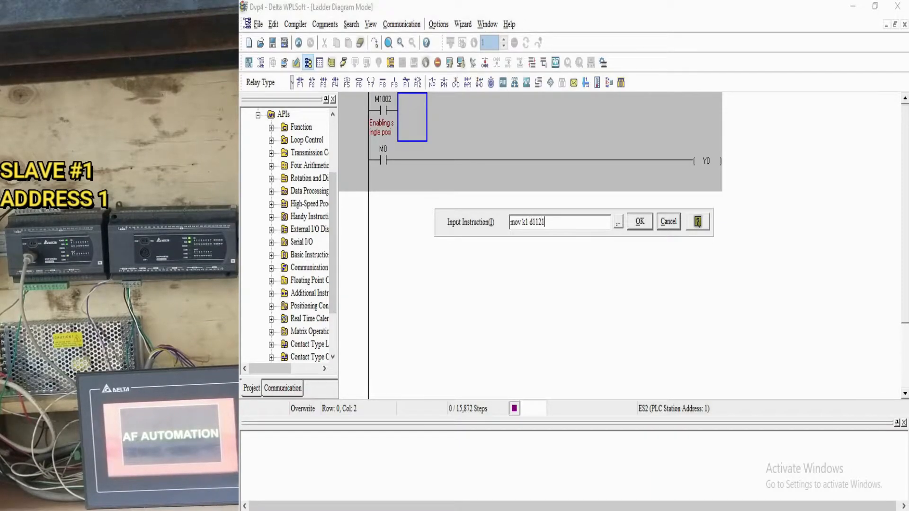
{"action": "key", "text": "Return"}
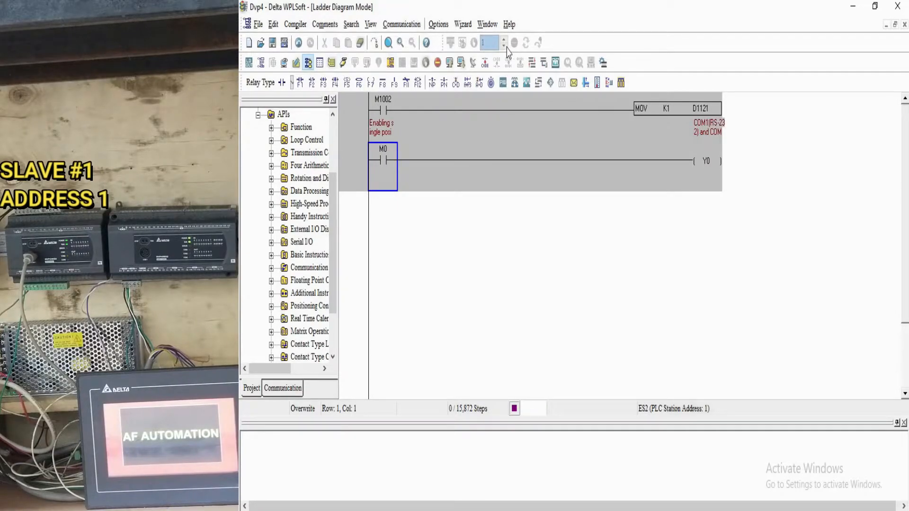
- Auto-detect the communication settings of the connected PLC and apply them
{"action": "left_click", "coordinate": [413, 22]}
{"action": "mouse_move", "coordinate": [446, 61]}
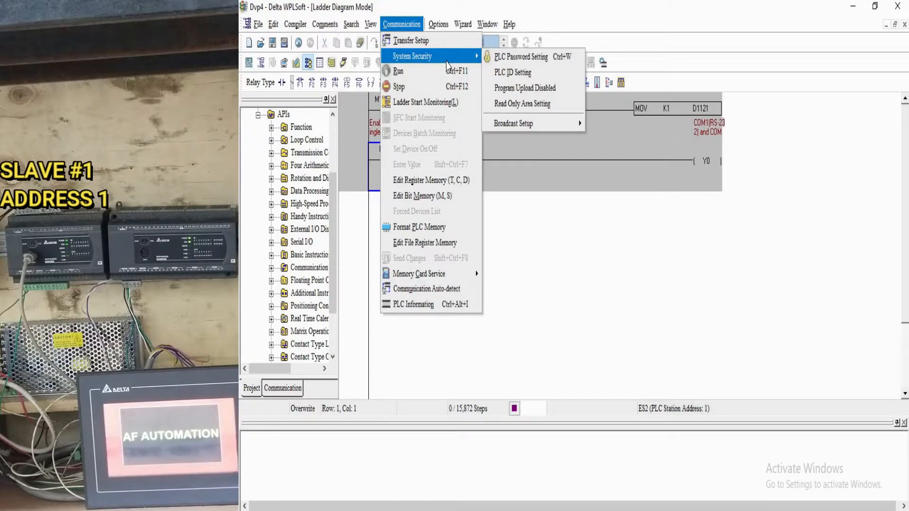
{"action": "mouse_move", "coordinate": [436, 24]}
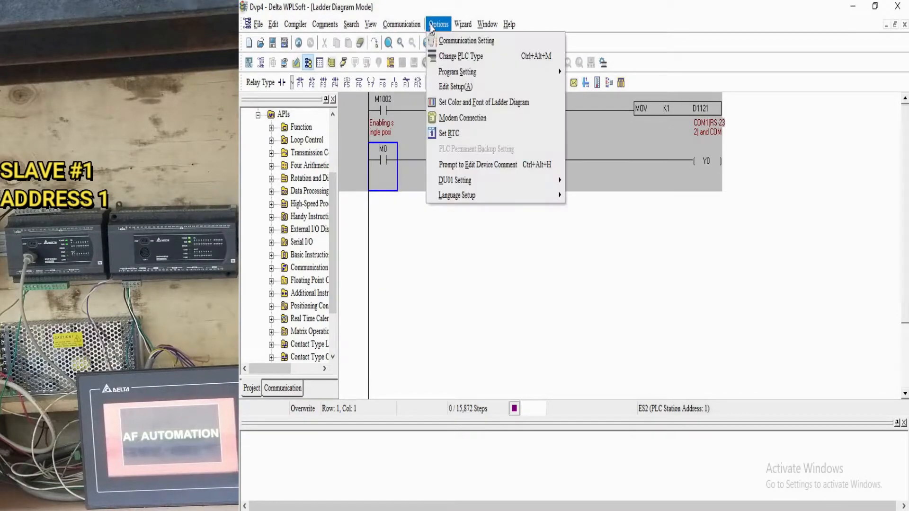
{"action": "key", "text": "Escape"}
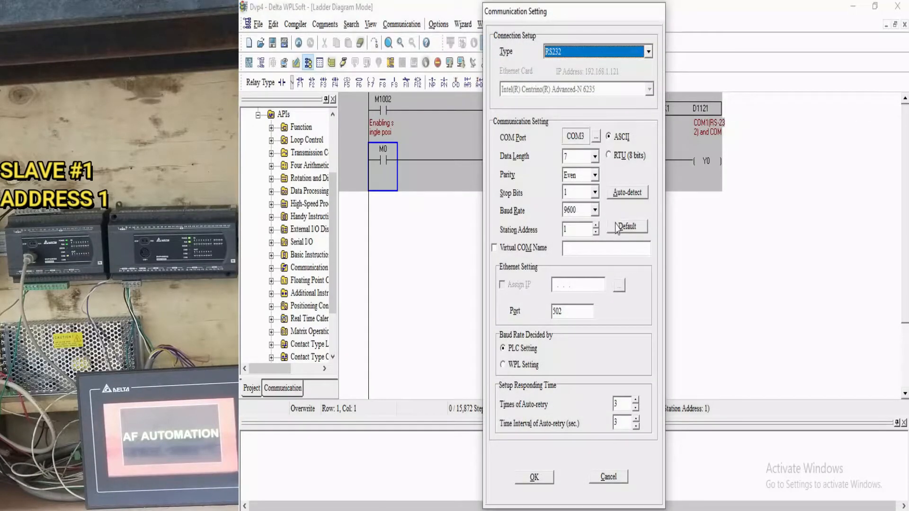
{"action": "left_click", "coordinate": [619, 198]}
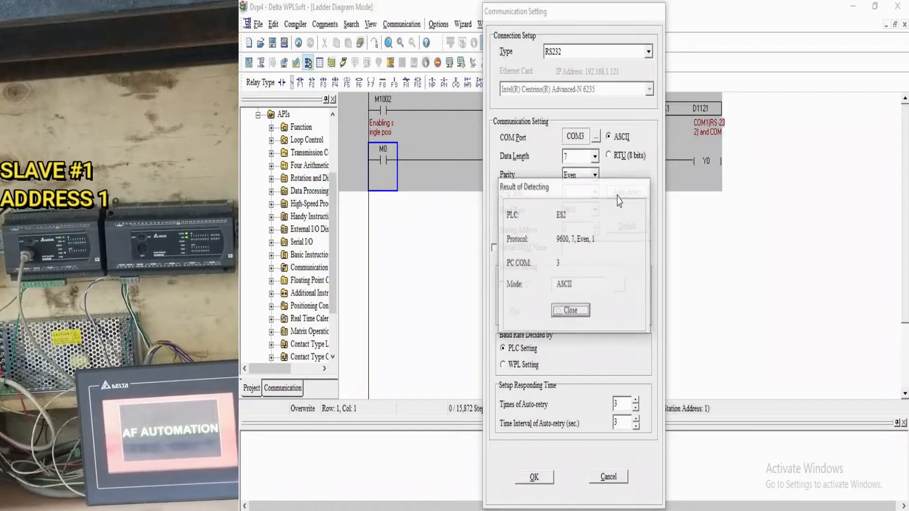
{"action": "left_click", "coordinate": [571, 311]}
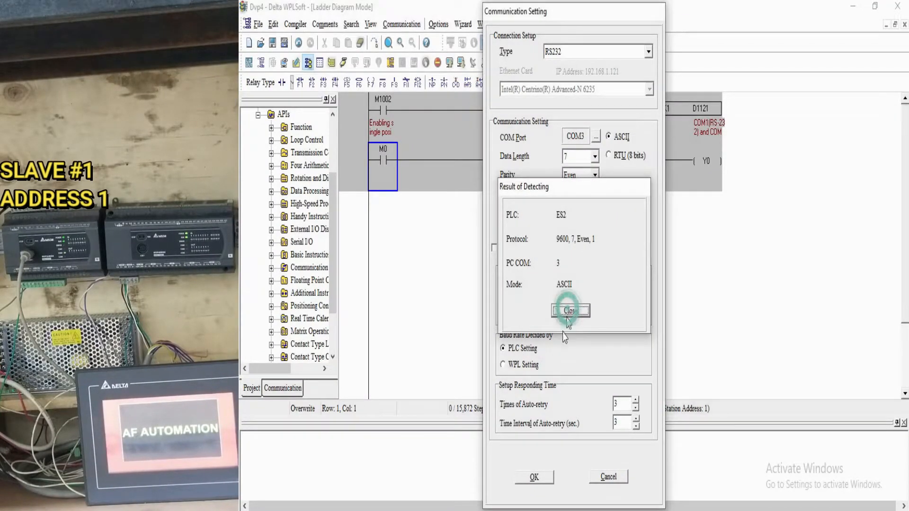
{"action": "left_click", "coordinate": [534, 478]}
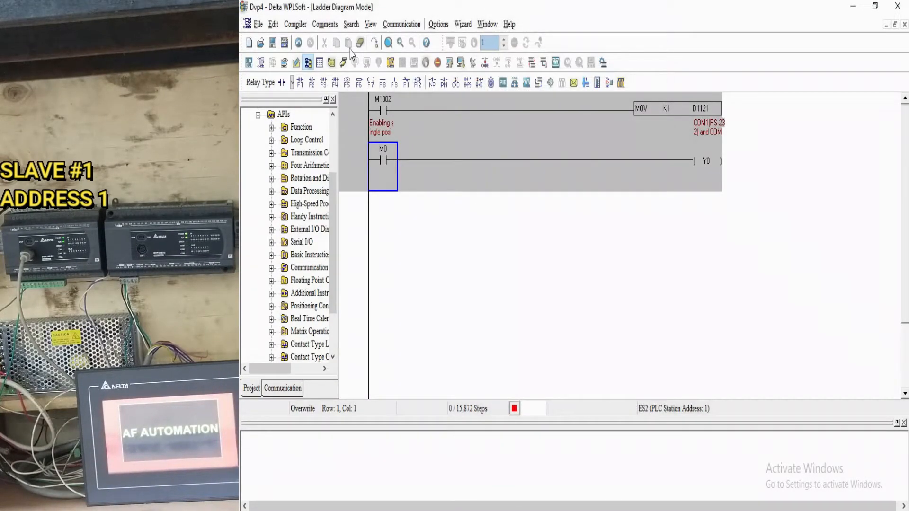
- Go online with the first slave PLC, compiling and downloading the ladder program and restoring its previous executing status
{"action": "left_click", "coordinate": [344, 65]}
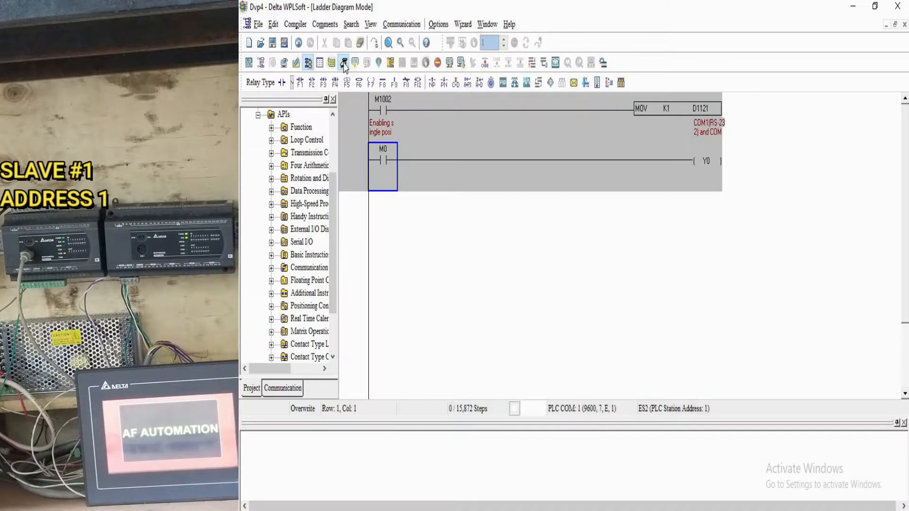
{"action": "key", "text": "Return"}
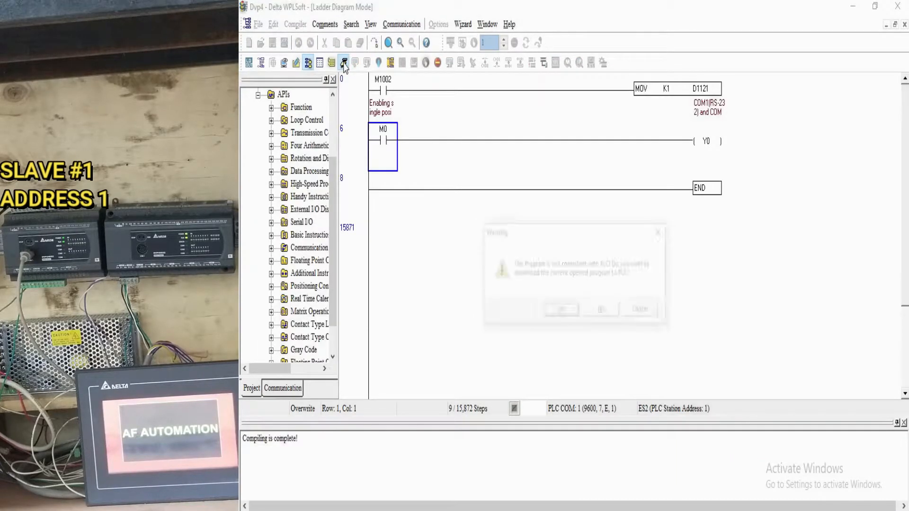
{"action": "key", "text": "Return"}
{"action": "key", "text": "Return"}
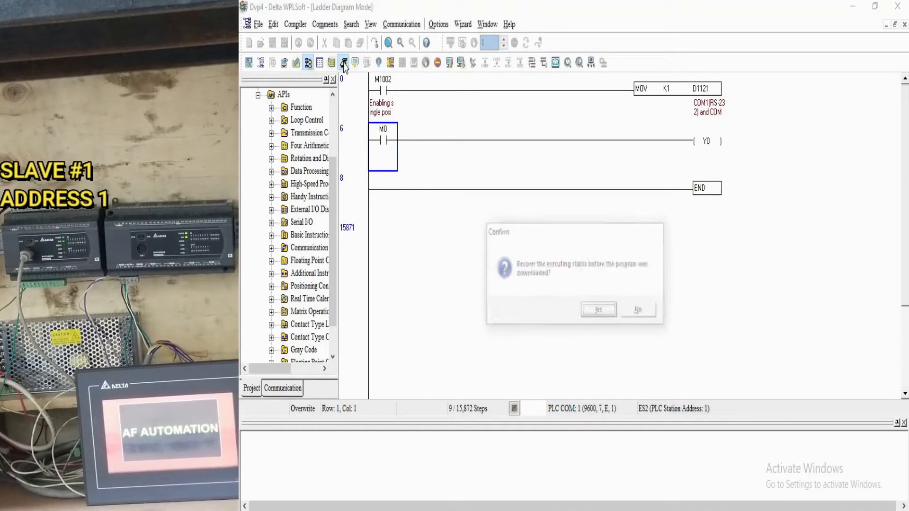
{"action": "key", "text": "Return"}
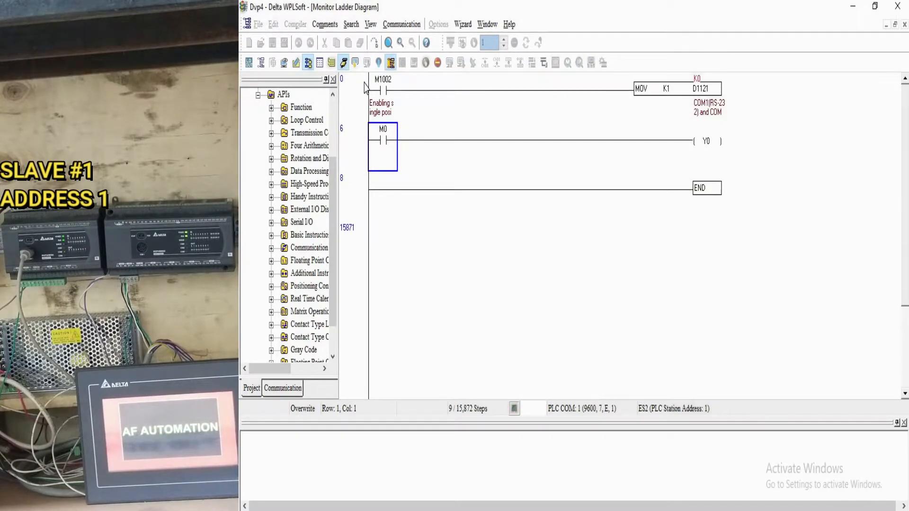
- Test output Y0 on the first slave by setting contact M0 on and back off
{"action": "right_click", "coordinate": [385, 139]}
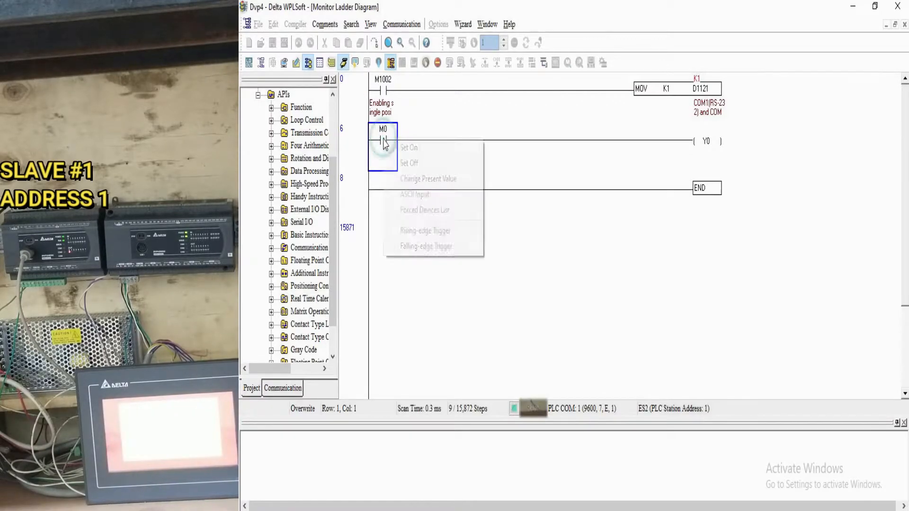
{"action": "left_click", "coordinate": [387, 150]}
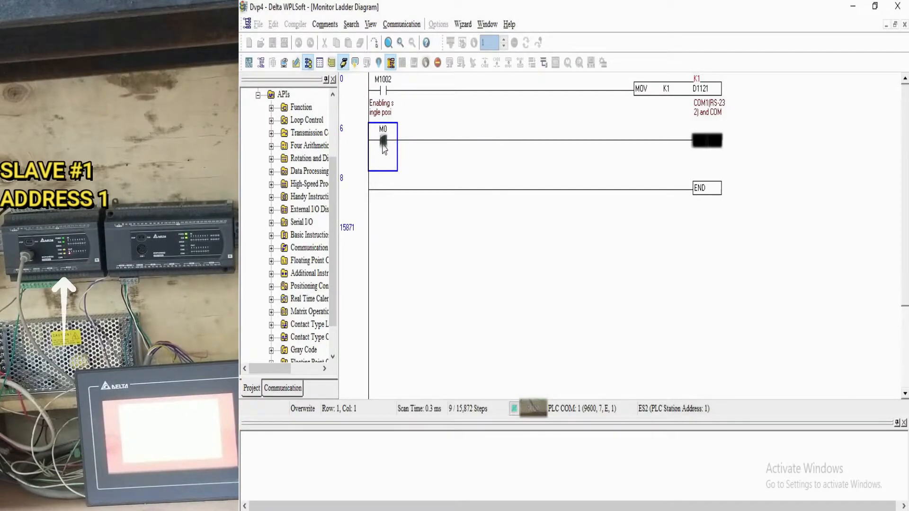
{"action": "right_click", "coordinate": [383, 144]}
{"action": "left_click", "coordinate": [393, 167]}
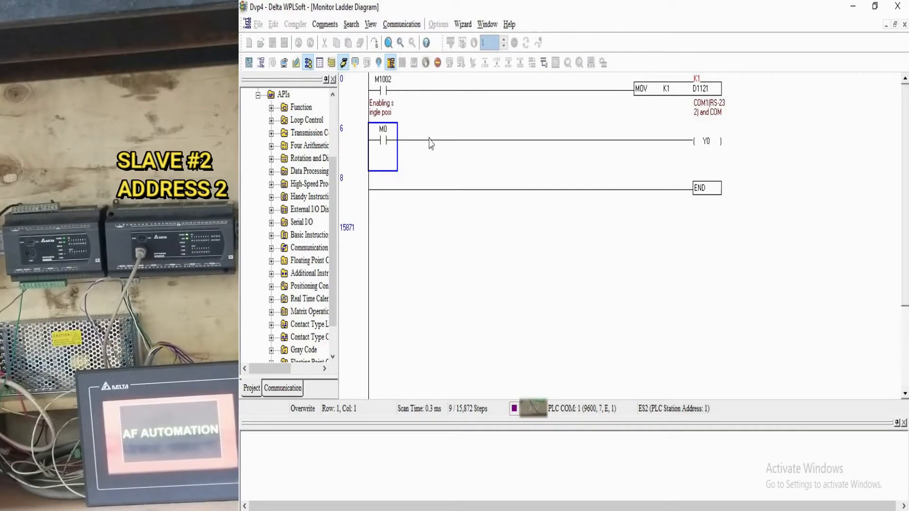
- Leave online mode and change the MOV instruction in the first rung to MOV K2 D1121
{"action": "left_click", "coordinate": [344, 64]}
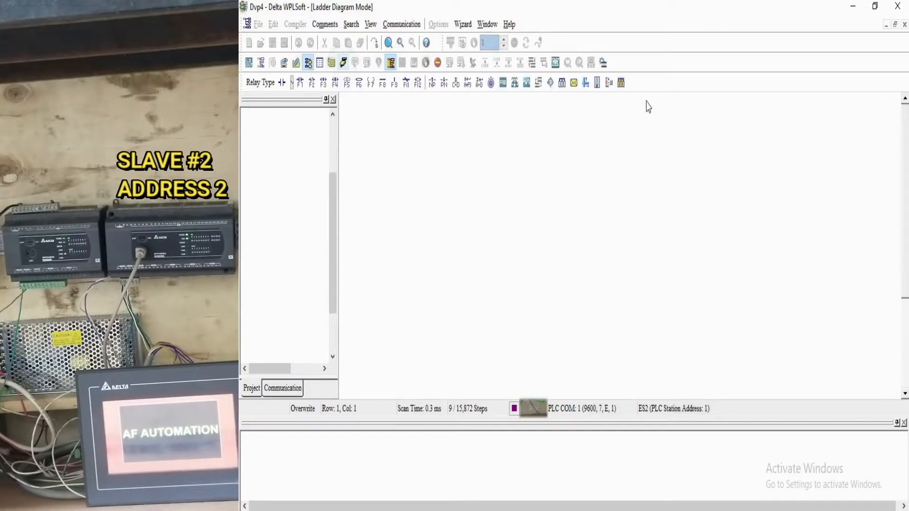
{"action": "double_click", "coordinate": [668, 112]}
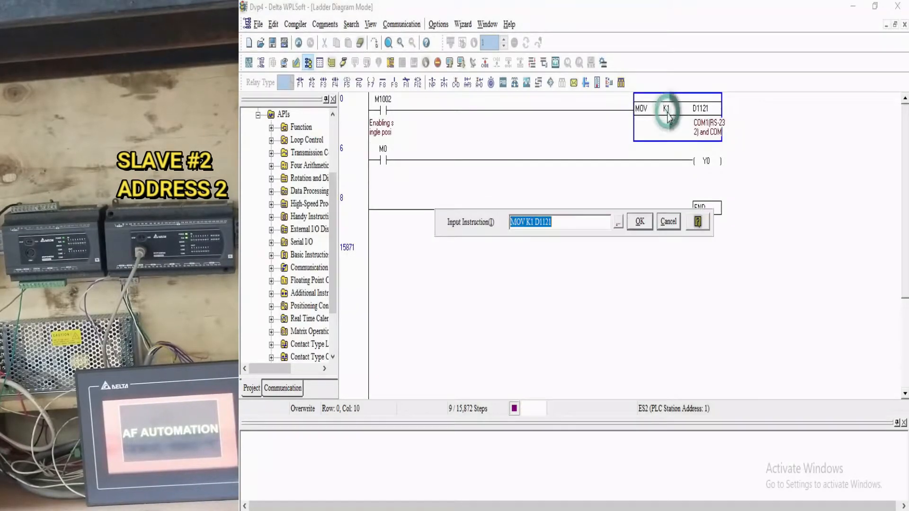
{"action": "left_click", "coordinate": [532, 225]}
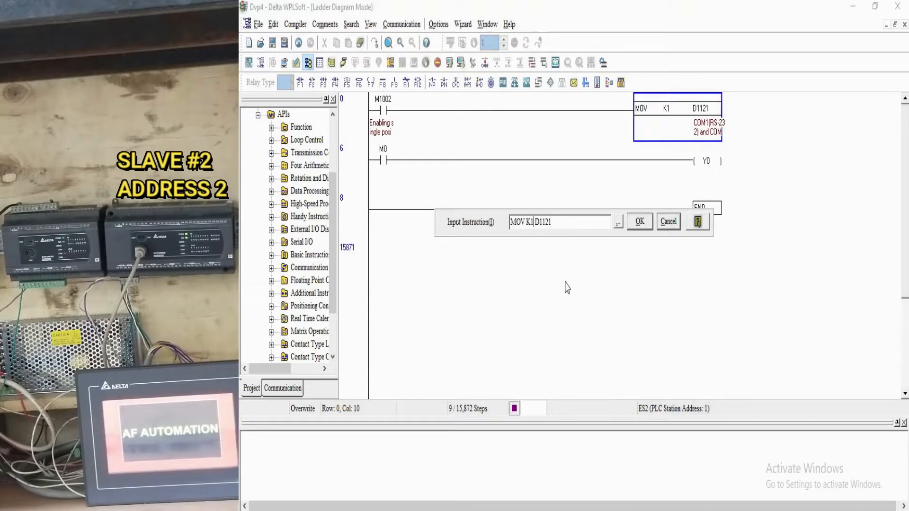
{"action": "key", "text": "Return"}
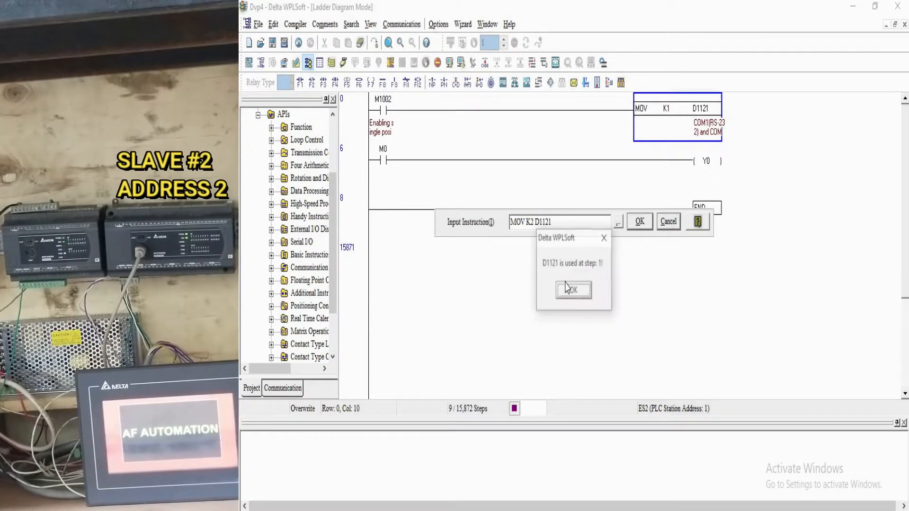
{"action": "left_click", "coordinate": [568, 287]}
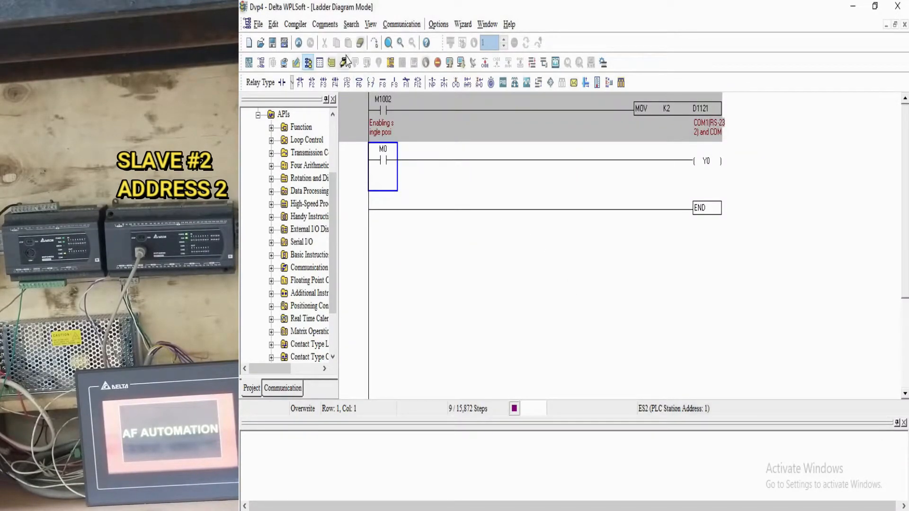
- Set the communication station address to 2, auto-detect the second slave PLC and apply the settings
{"action": "left_click", "coordinate": [402, 24]}
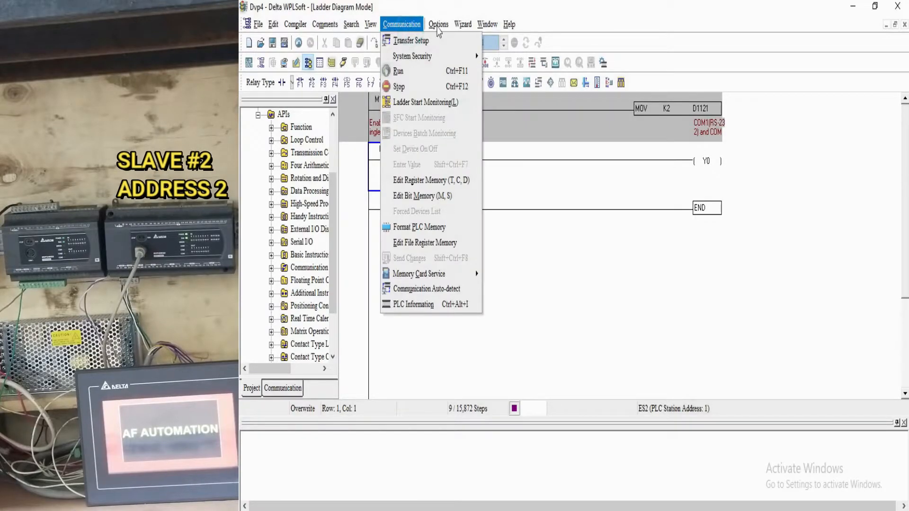
{"action": "mouse_move", "coordinate": [438, 24]}
{"action": "left_click", "coordinate": [453, 46]}
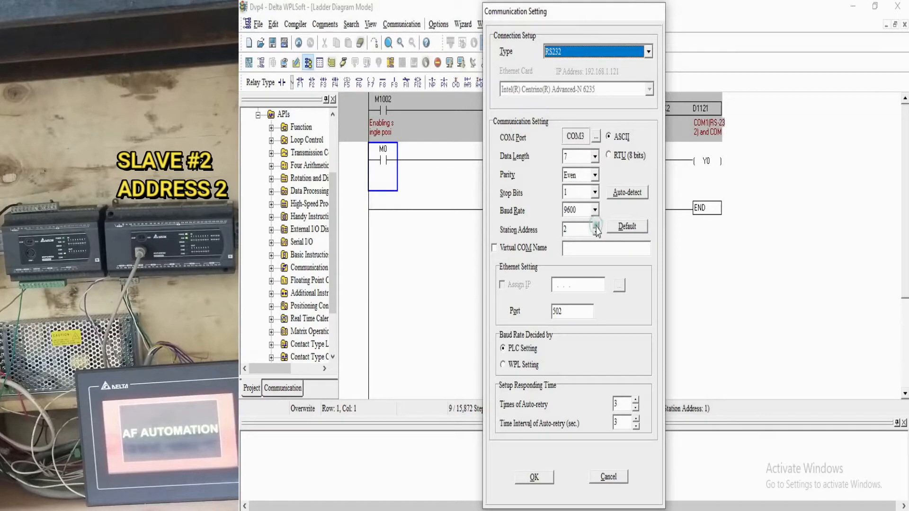
{"action": "left_click", "coordinate": [615, 198]}
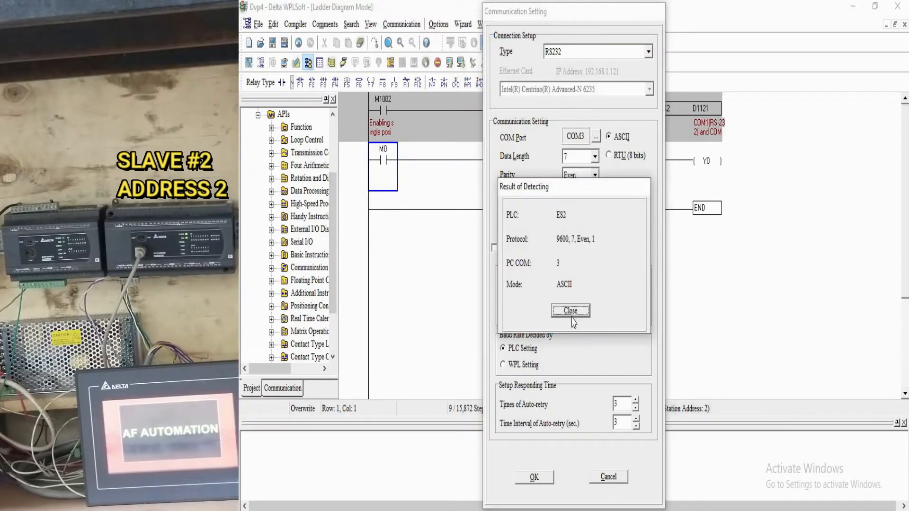
{"action": "left_click", "coordinate": [573, 310]}
{"action": "left_click", "coordinate": [535, 477]}
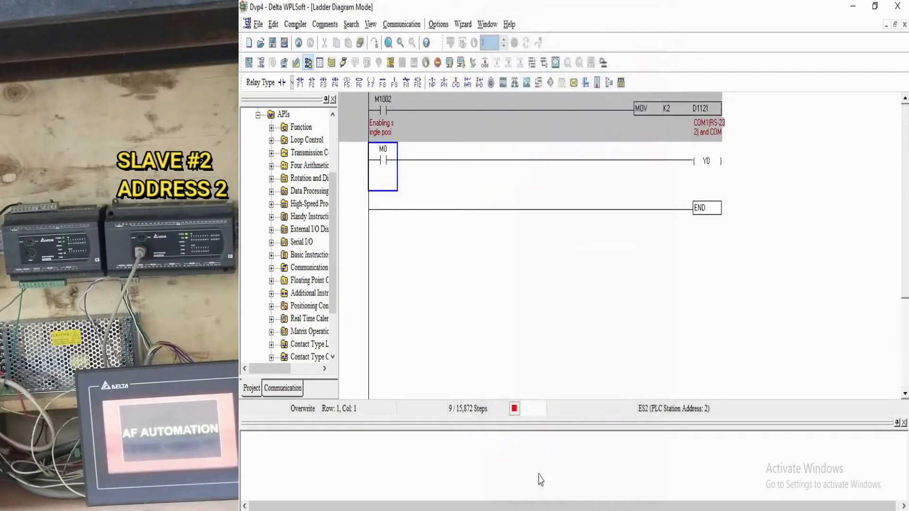
- Compile the modified program, download it to the second slave PLC and monitor the ladder online
{"action": "left_click", "coordinate": [344, 63]}
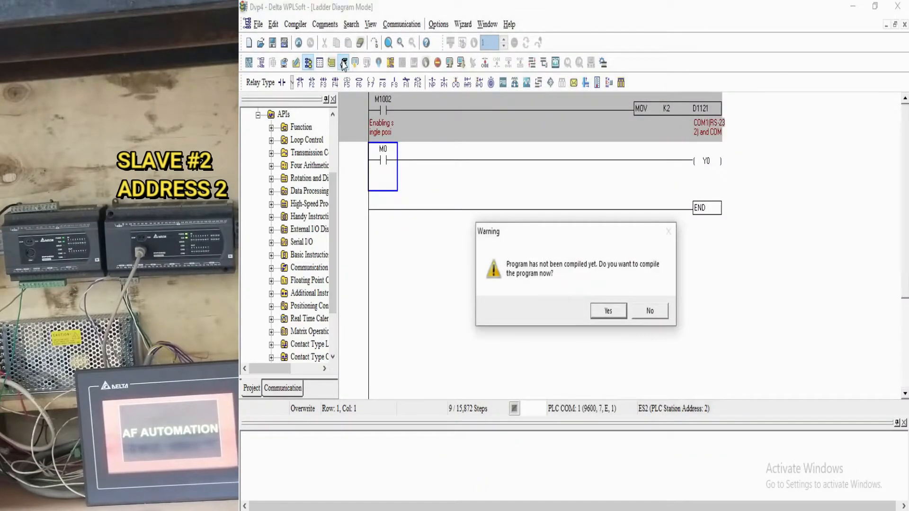
{"action": "key", "text": "Return"}
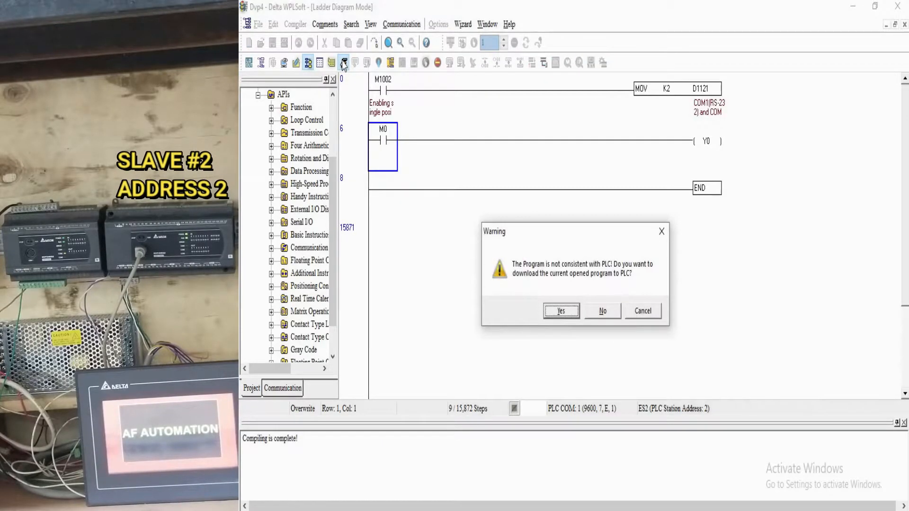
{"action": "key", "text": "Return"}
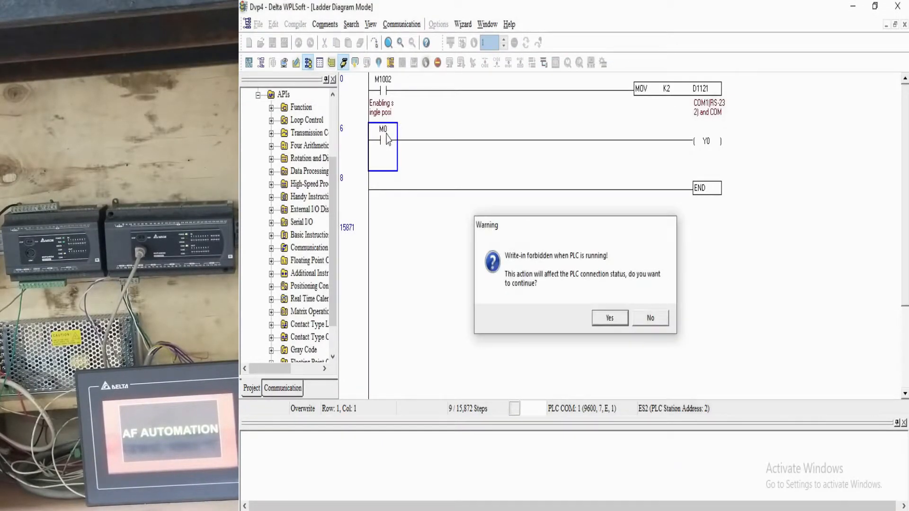
{"action": "key", "text": "Return"}
{"action": "key", "text": "Return"}
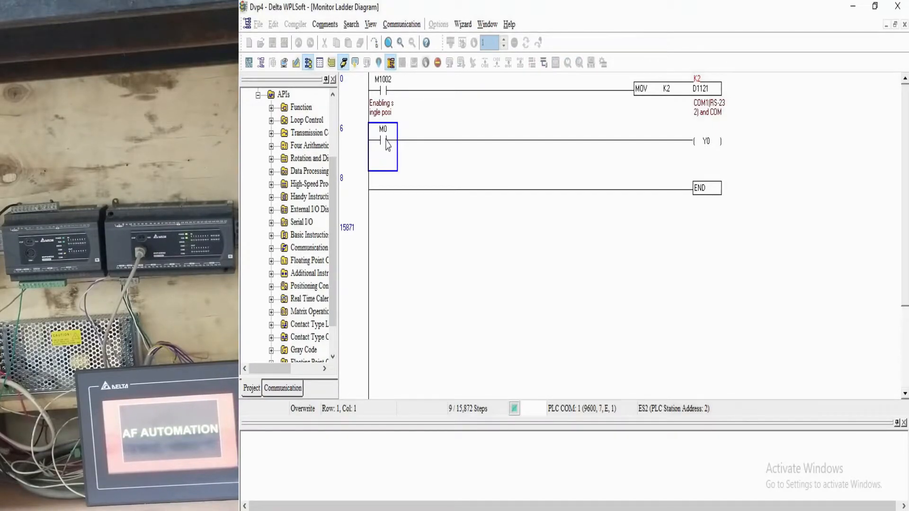
- Test output Y0 on the second slave by setting contact M0 on and back off, and leave online mode
{"action": "right_click", "coordinate": [385, 141]}
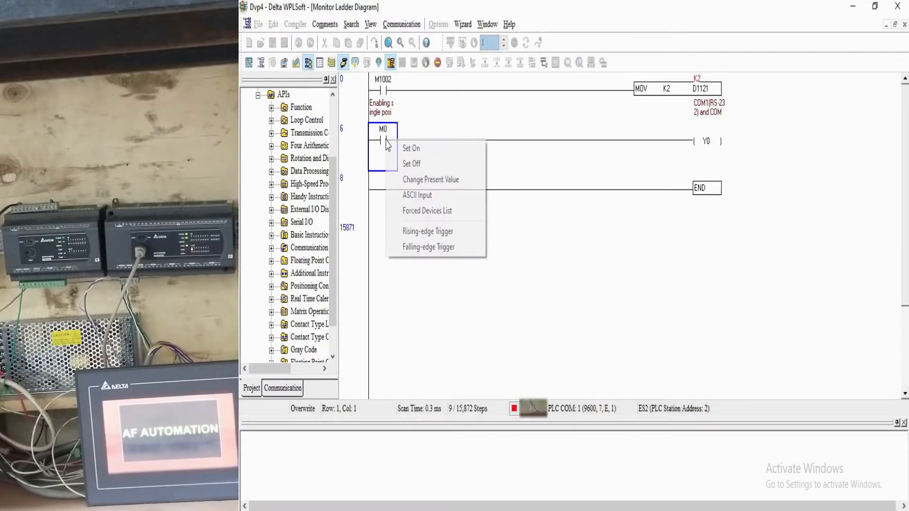
{"action": "left_click", "coordinate": [388, 145]}
{"action": "right_click", "coordinate": [385, 144]}
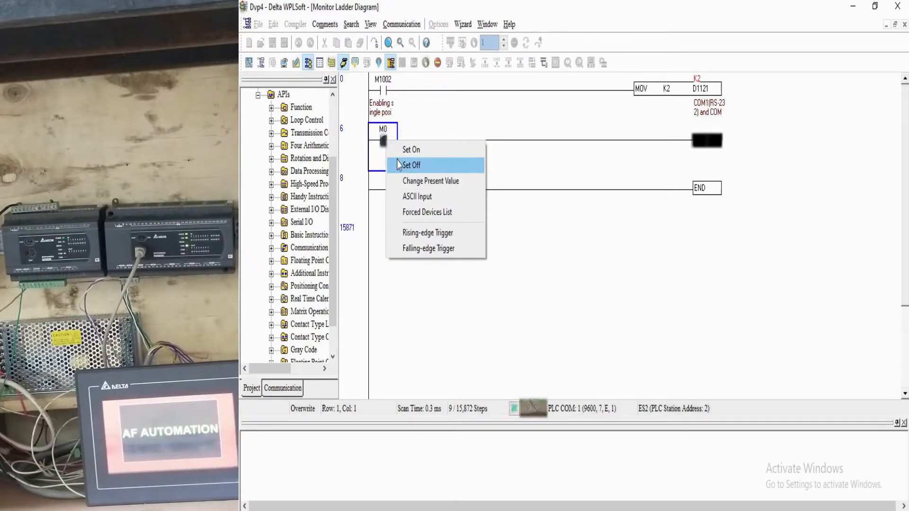
{"action": "left_click", "coordinate": [398, 163]}
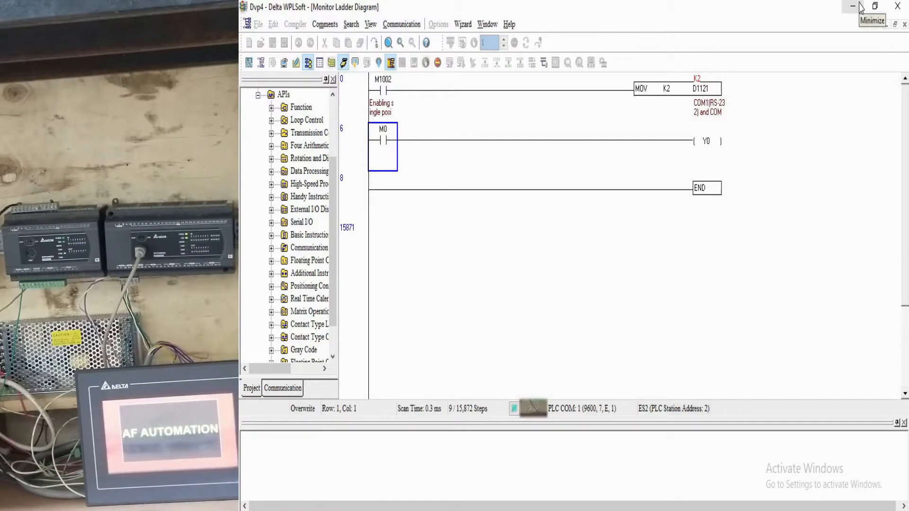
{"action": "left_click", "coordinate": [345, 63]}
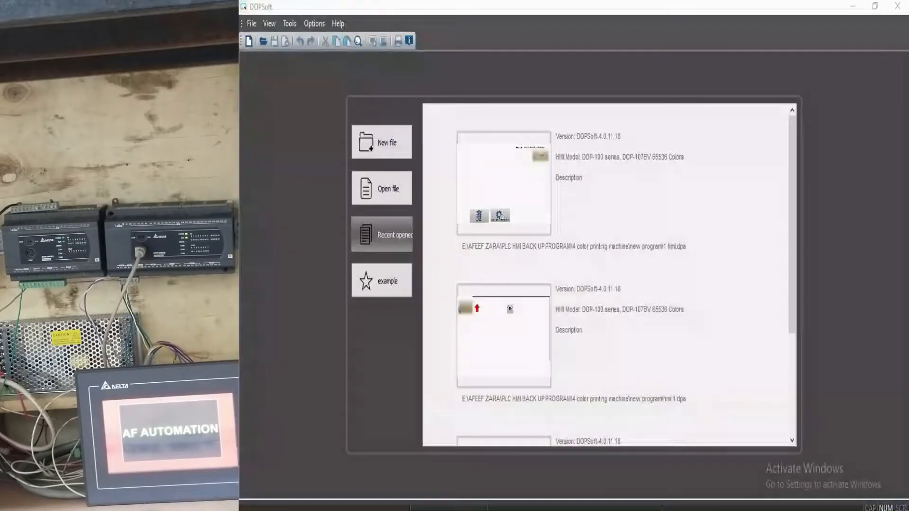
- Switch to DOPSoft and create a new project for the DOP-107BV HMI with the COM1 Delta DVP PLC link using the RS485 interface
{"action": "key", "text": "ctrl+n"}
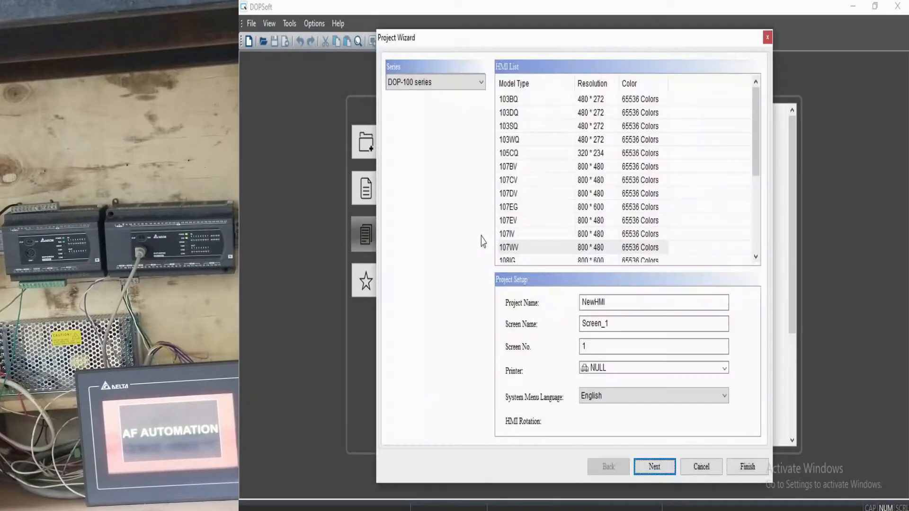
{"action": "left_click", "coordinate": [515, 168]}
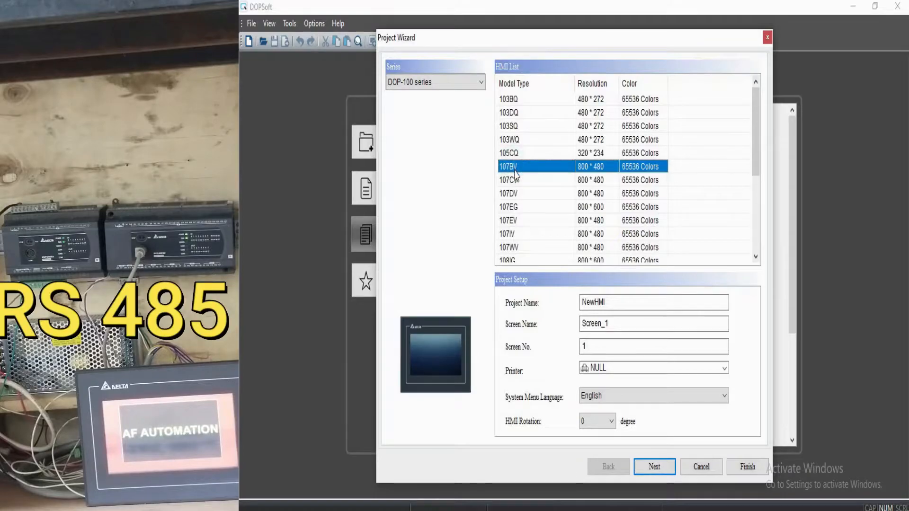
{"action": "left_click", "coordinate": [656, 468]}
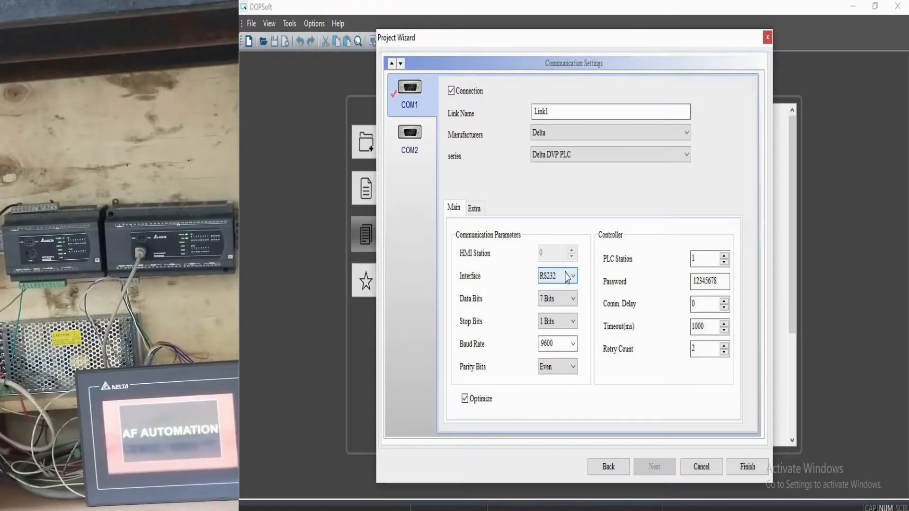
{"action": "left_click", "coordinate": [567, 277]}
{"action": "left_click", "coordinate": [559, 300]}
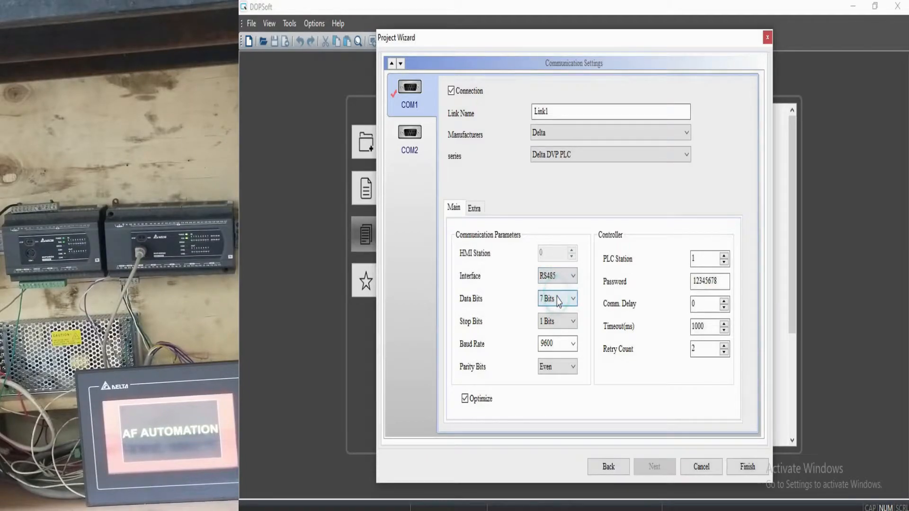
{"action": "left_click", "coordinate": [742, 469]}
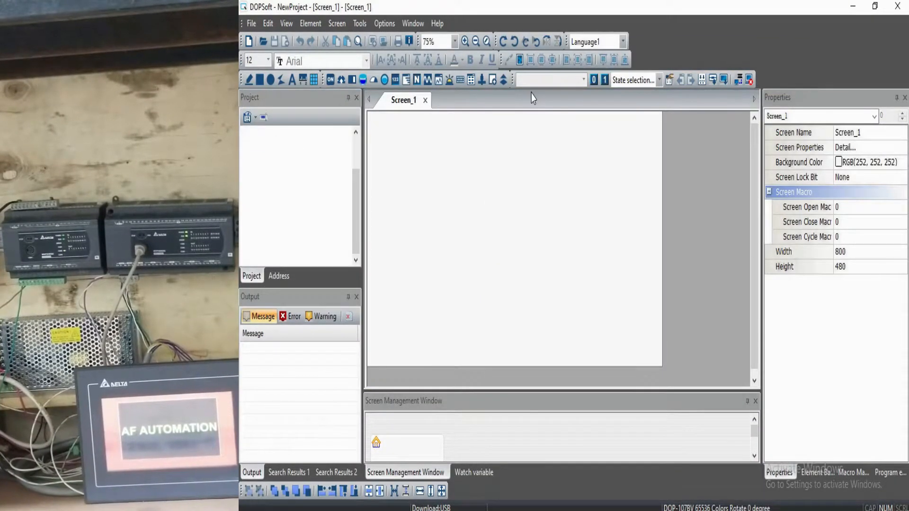
- Set the background color of Screen_1 to red, RGB(255, 0, 0)
{"action": "left_click", "coordinate": [839, 163]}
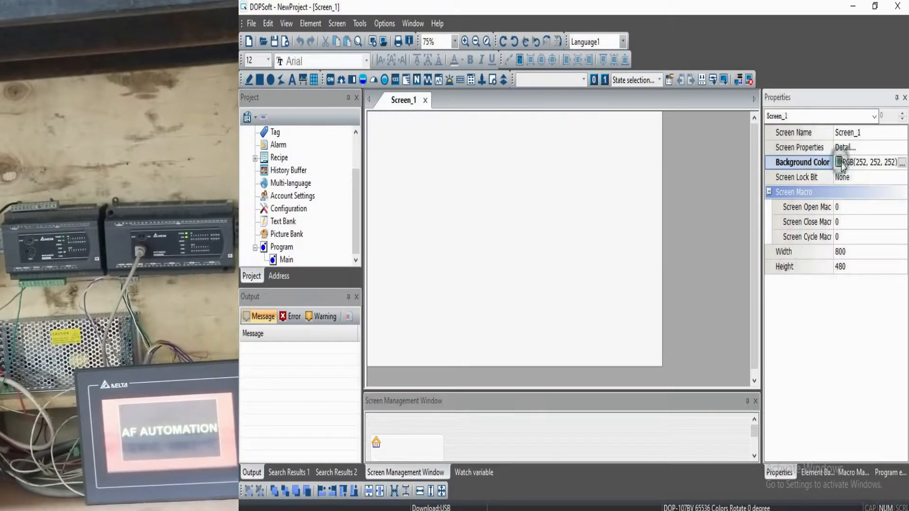
{"action": "left_click", "coordinate": [901, 162]}
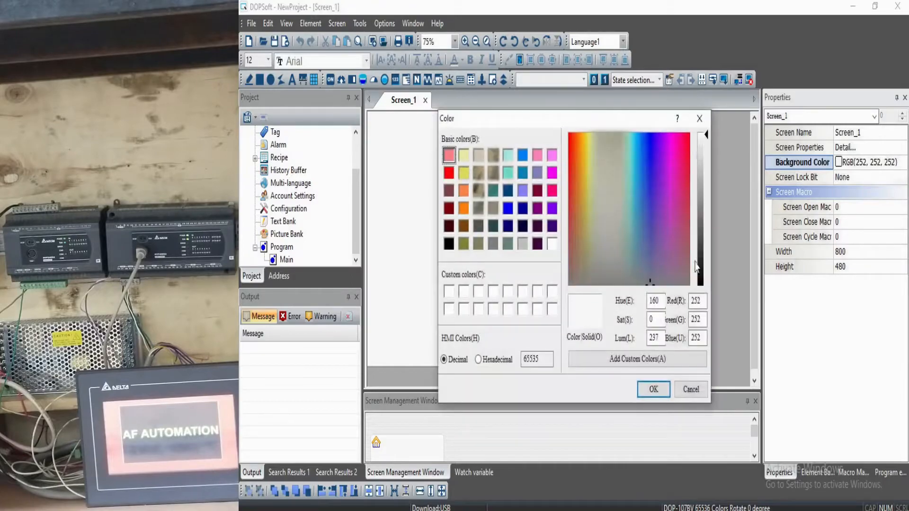
{"action": "left_click", "coordinate": [449, 172]}
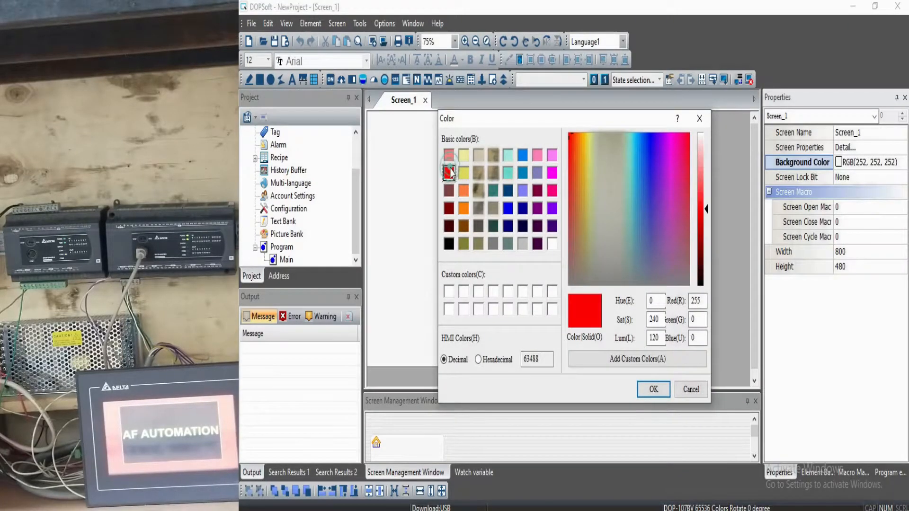
{"action": "left_click", "coordinate": [653, 389]}
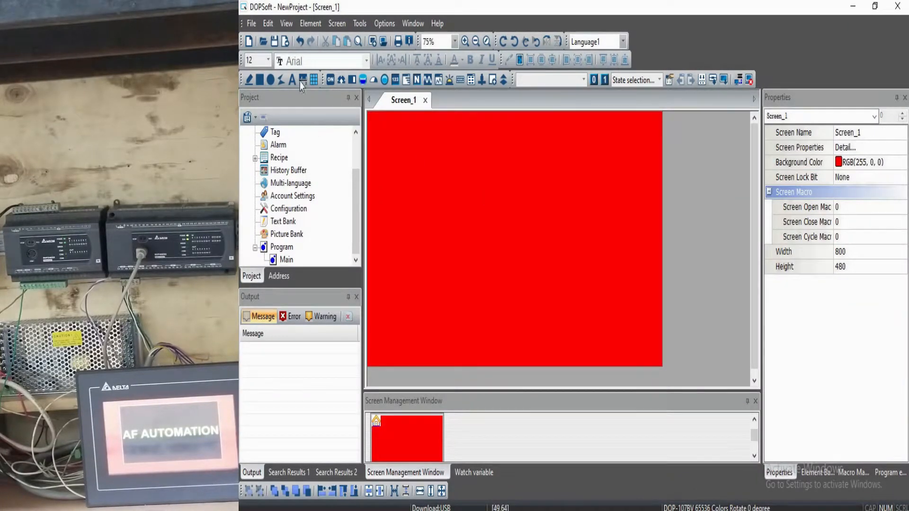
- Place a Maintained button about 244 by 185 in the upper-left area of the red screen
{"action": "left_click", "coordinate": [312, 24]}
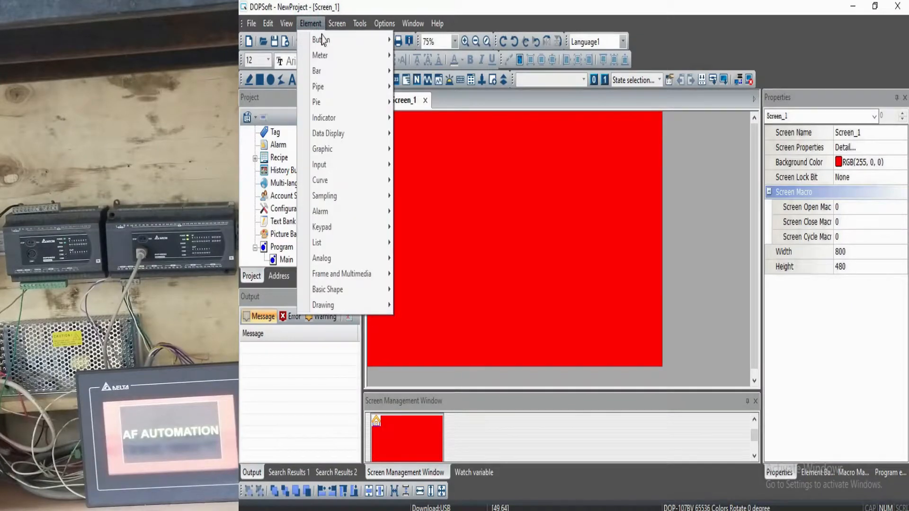
{"action": "mouse_move", "coordinate": [323, 40]}
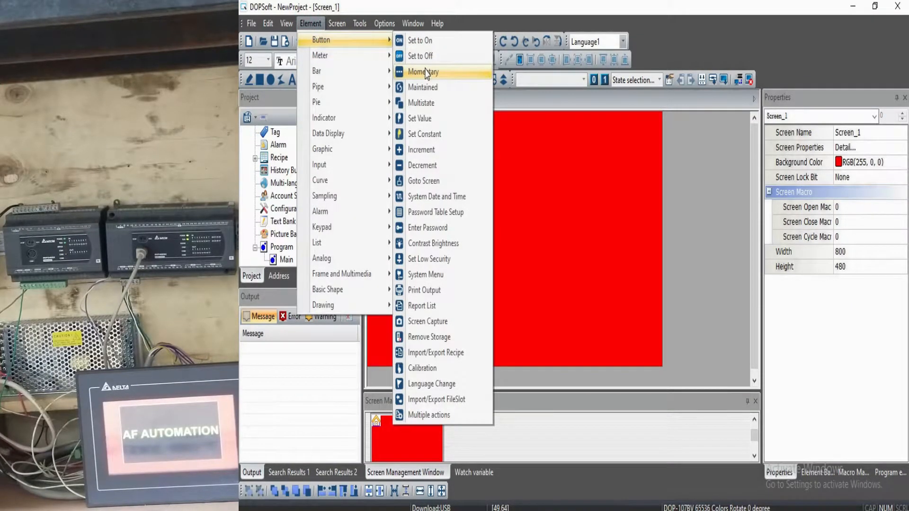
{"action": "left_click", "coordinate": [428, 89]}
{"action": "left_click_drag", "start_coordinate": [391, 139], "coordinate": [481, 237]}
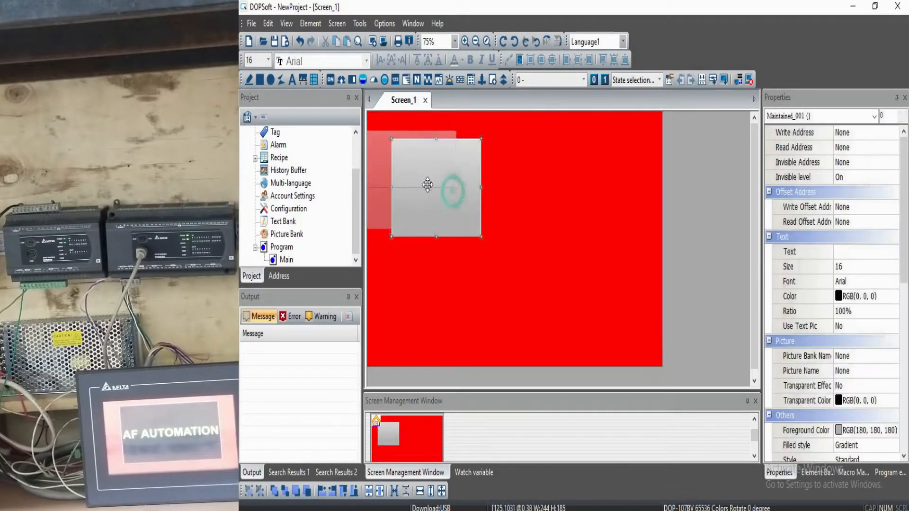
- Give state 0 of the Maintained button a black foreground color and a Fixed filled style
{"action": "double_click", "coordinate": [431, 184]}
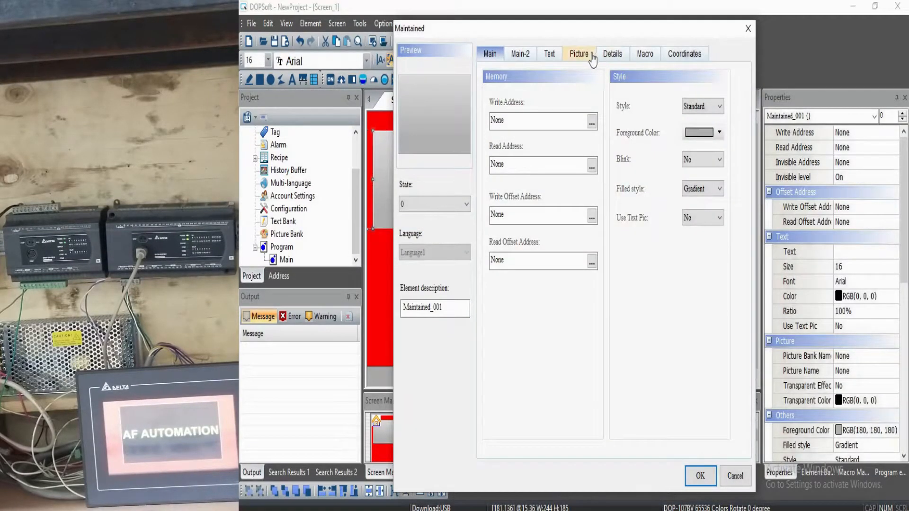
{"action": "left_click", "coordinate": [707, 137]}
{"action": "left_click", "coordinate": [450, 244]}
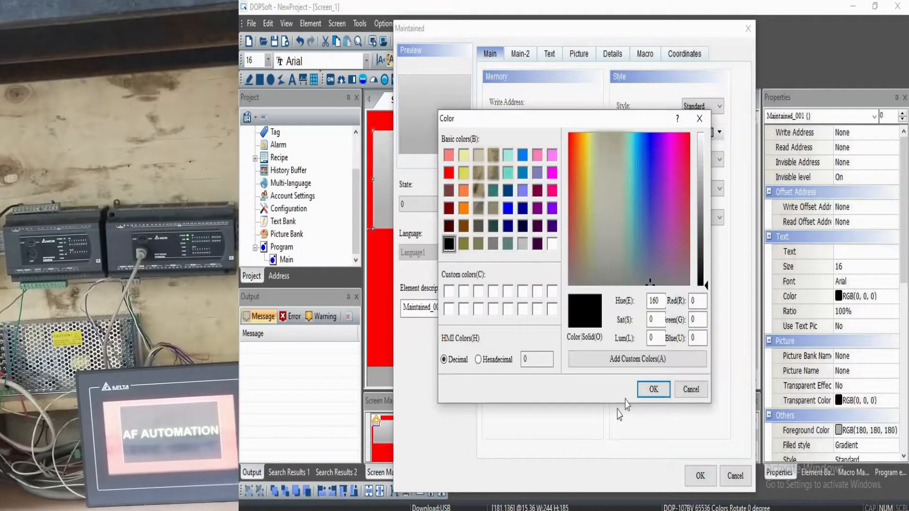
{"action": "left_click", "coordinate": [653, 389]}
{"action": "left_click", "coordinate": [549, 54]}
{"action": "left_click", "coordinate": [490, 53]}
{"action": "left_click", "coordinate": [710, 187]}
{"action": "left_click", "coordinate": [698, 211]}
{"action": "left_click", "coordinate": [549, 54]}
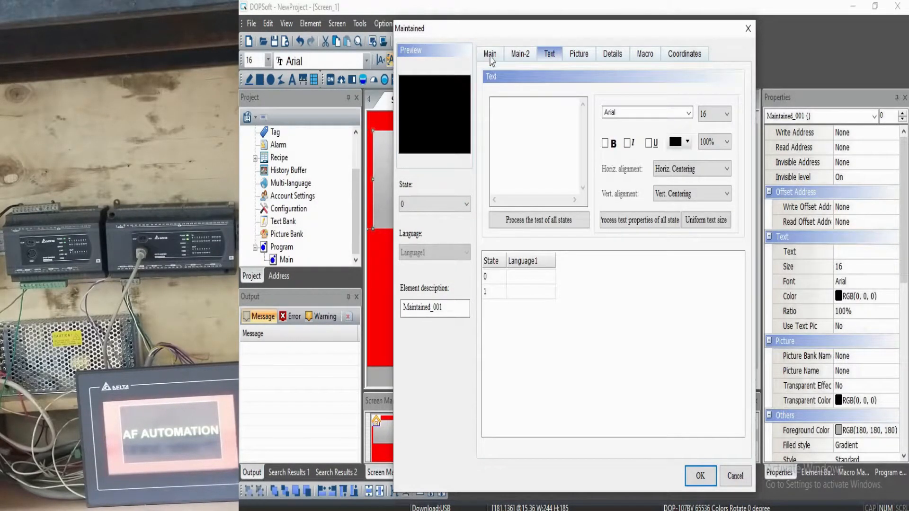
- Set the button's write address to bit device M0 on Link1 with the default station number 1
{"action": "left_click", "coordinate": [490, 53]}
{"action": "left_click", "coordinate": [590, 118]}
{"action": "left_click", "coordinate": [602, 174]}
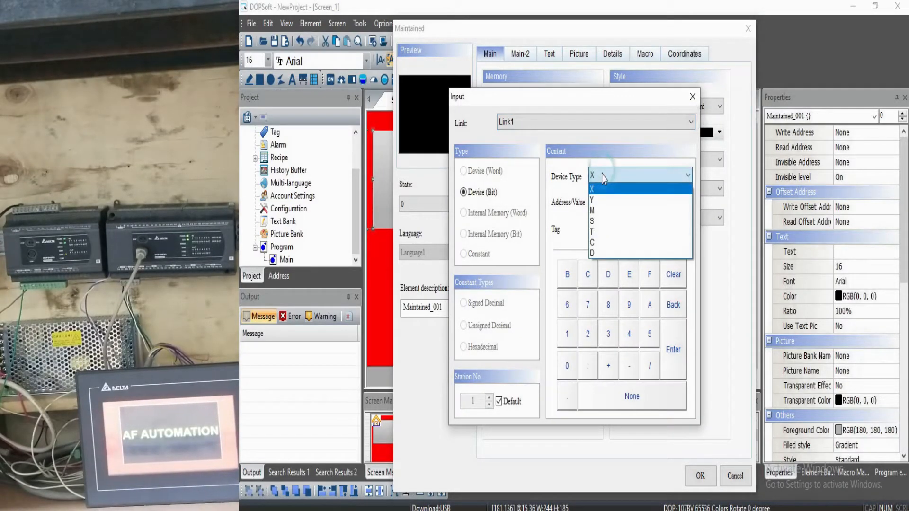
{"action": "type", "text": "m"}
{"action": "type", "text": "0"}
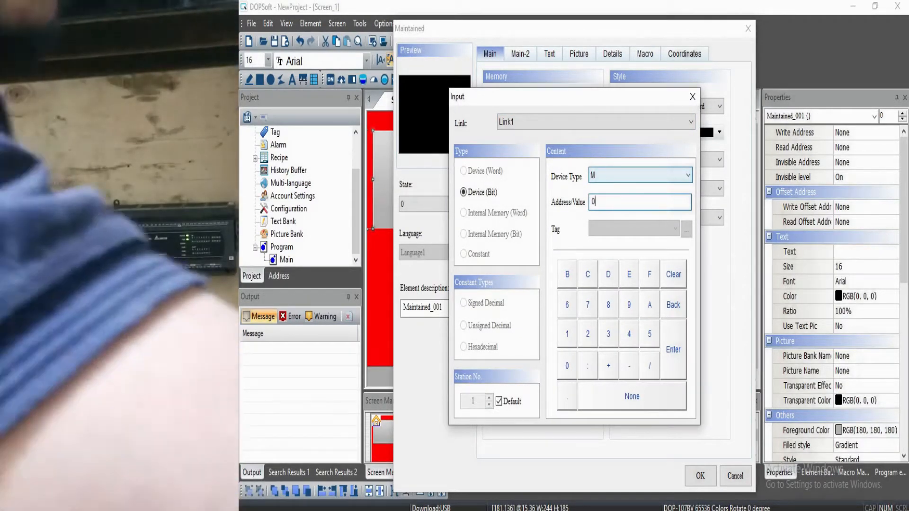
{"action": "key", "text": "Return"}
- Label state 0 "PLC 1" and "M0 INPUT" on two lines, and enter "PLC 1 M0 INPUT" as the state 1 text
{"action": "left_click", "coordinate": [550, 53]}
{"action": "left_click", "coordinate": [495, 116]}
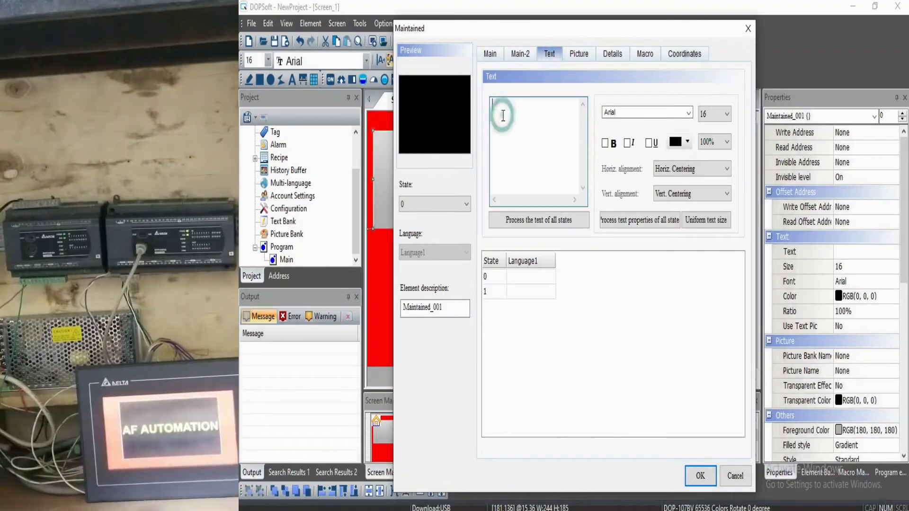
{"action": "type", "text": "plc"}
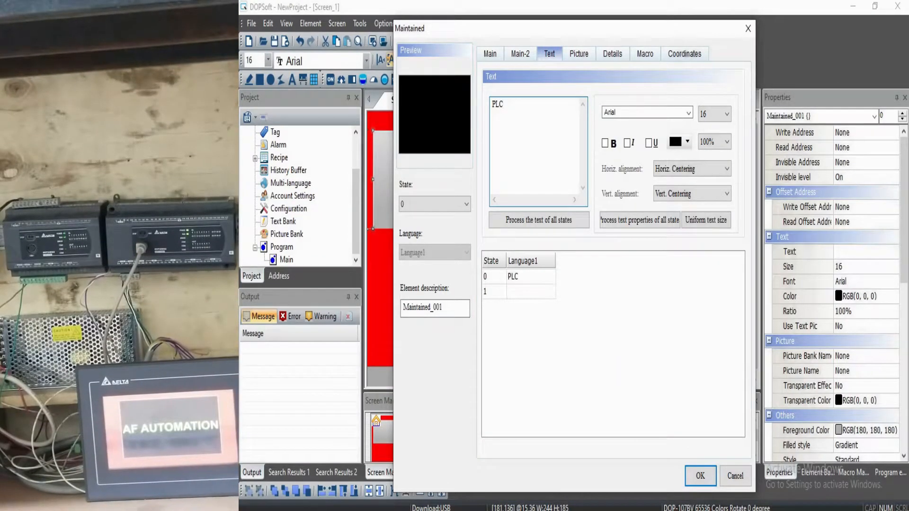
{"action": "type", "text": "1 M0 INPUT"}
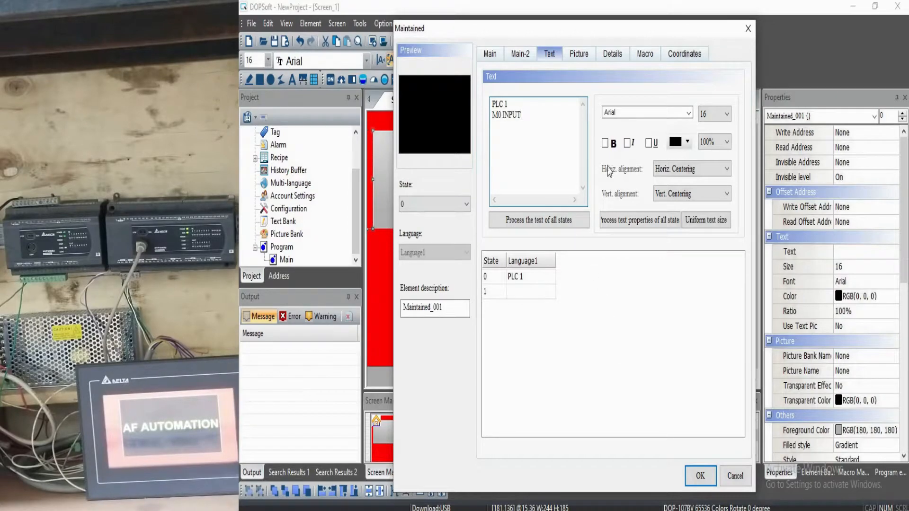
{"action": "left_click", "coordinate": [529, 291]}
{"action": "type", "text": "PLC 1 M0 INPUT"}
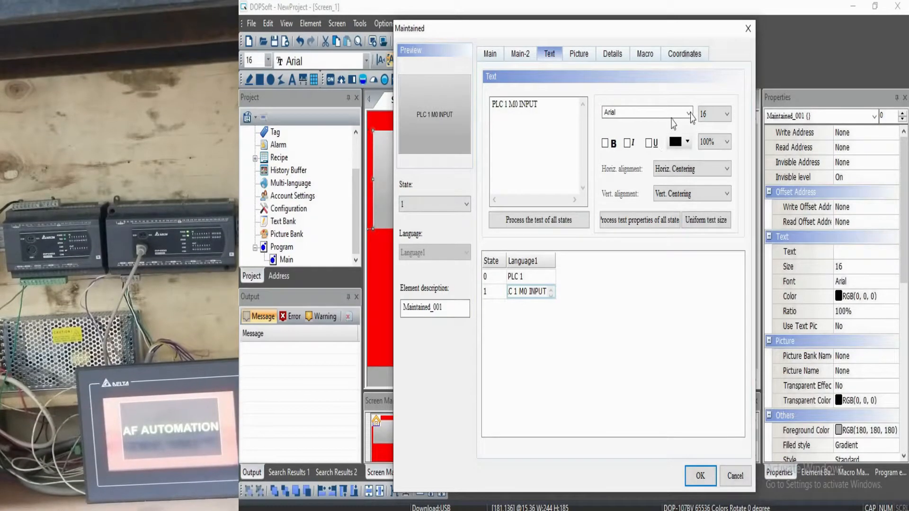
- Give state 1 of the button a black foreground color and a Fixed filled style
{"action": "left_click", "coordinate": [490, 54]}
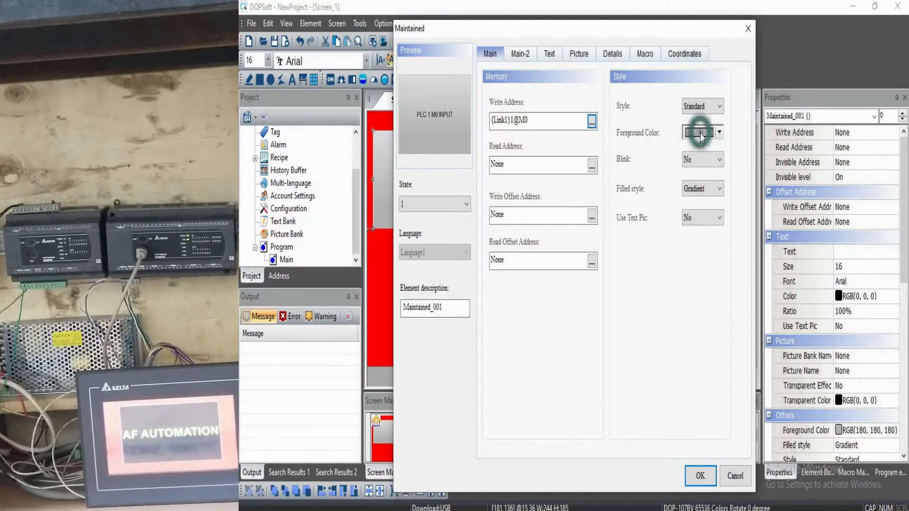
{"action": "left_click", "coordinate": [699, 132]}
{"action": "left_click", "coordinate": [449, 244]}
{"action": "left_click", "coordinate": [653, 389]}
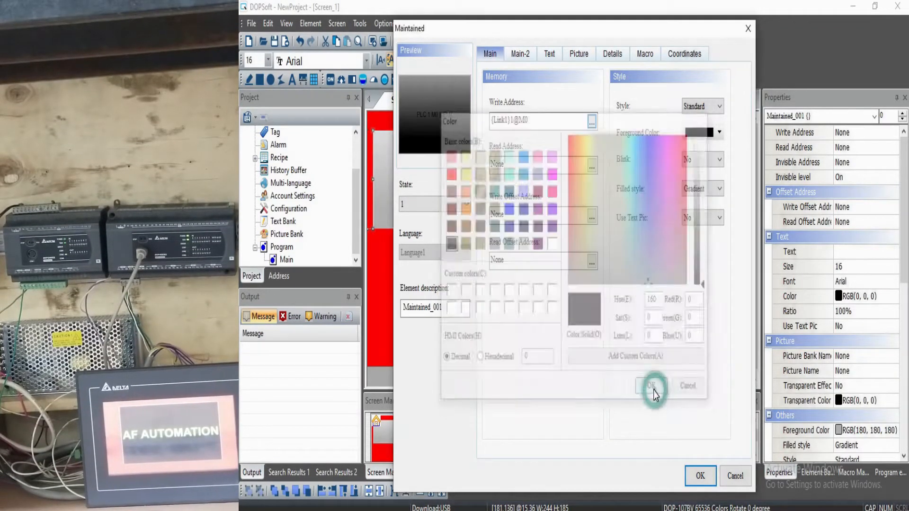
{"action": "left_click", "coordinate": [702, 189]}
{"action": "left_click", "coordinate": [697, 214]}
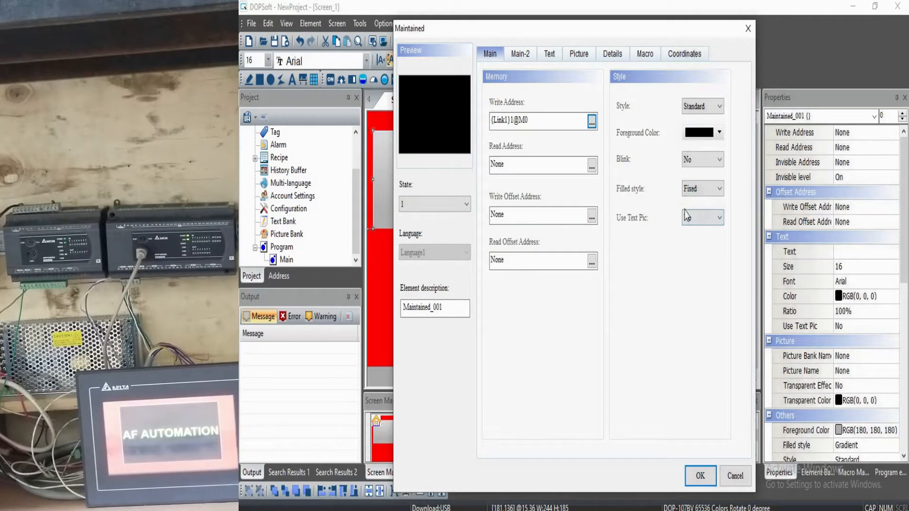
- Format the state 1 text in yellow, bold, size 28, and break it into "PLC 1" and "M0 INPUT" on separate lines
{"action": "left_click", "coordinate": [549, 53]}
{"action": "left_click", "coordinate": [676, 141]}
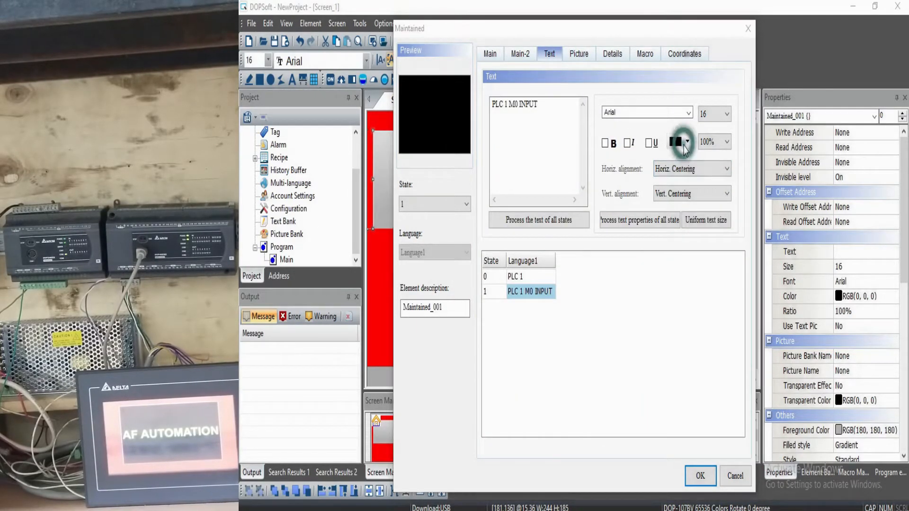
{"action": "left_click", "coordinate": [464, 173]}
{"action": "left_click", "coordinate": [653, 389]}
{"action": "left_click", "coordinate": [605, 143]}
{"action": "left_click", "coordinate": [727, 113]}
{"action": "left_click", "coordinate": [706, 220]}
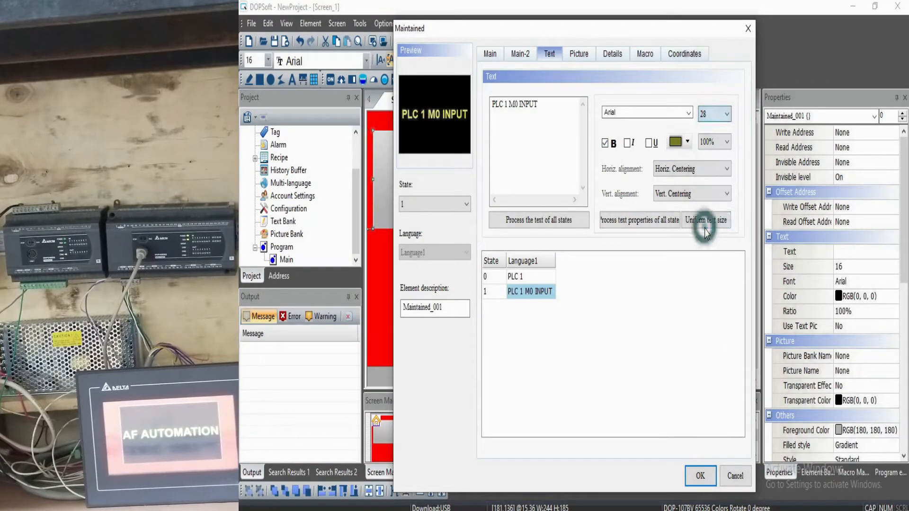
{"action": "left_click", "coordinate": [510, 106]}
{"action": "key", "text": "Return"}
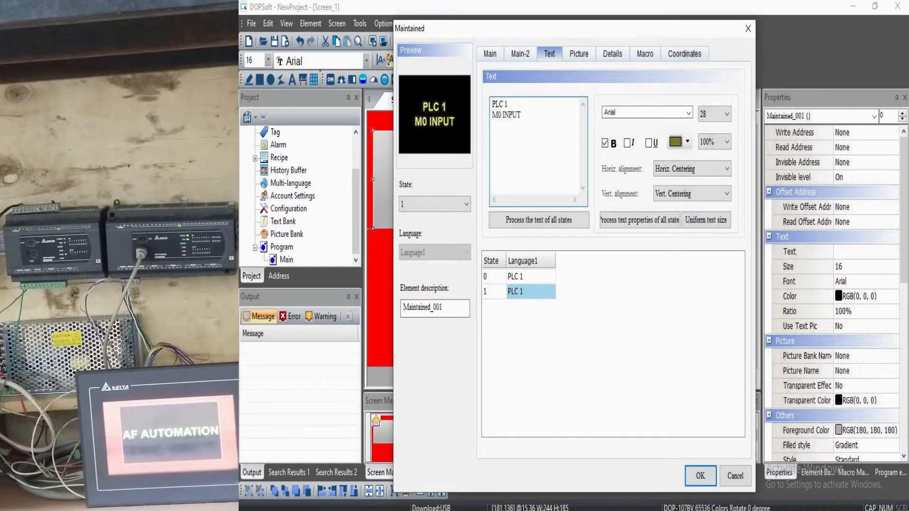
- Check the state 0 text and the station number in the write address, and accept the Maintained button's settings
{"action": "left_click", "coordinate": [537, 280]}
{"action": "left_click", "coordinate": [517, 103]}
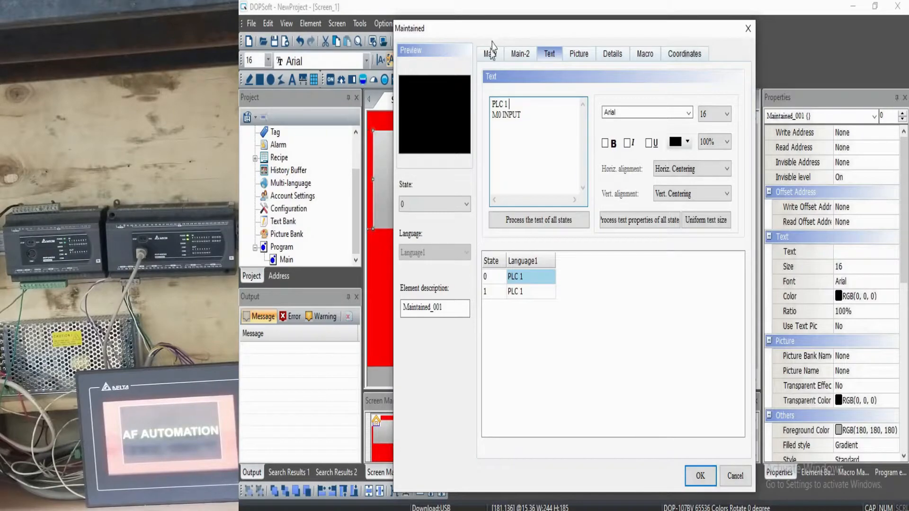
{"action": "left_click", "coordinate": [490, 52]}
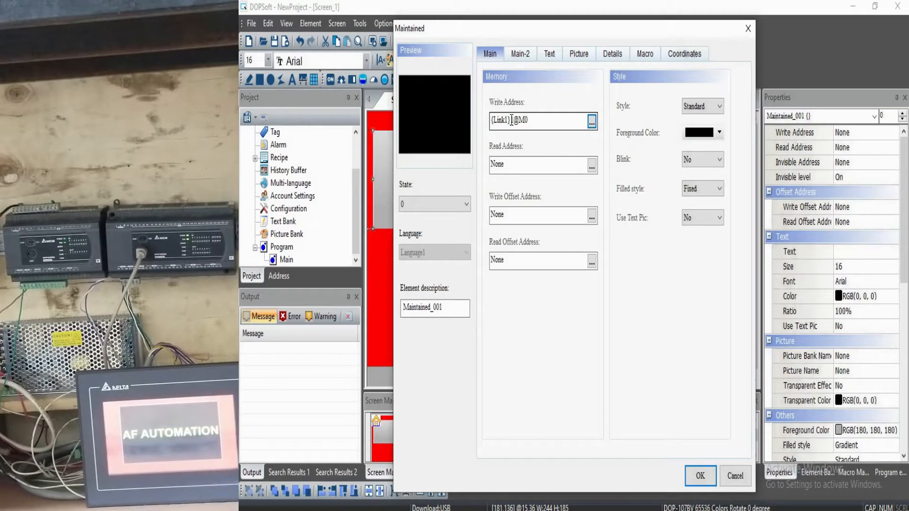
{"action": "left_click_drag", "start_coordinate": [514, 120], "coordinate": [510, 120]}
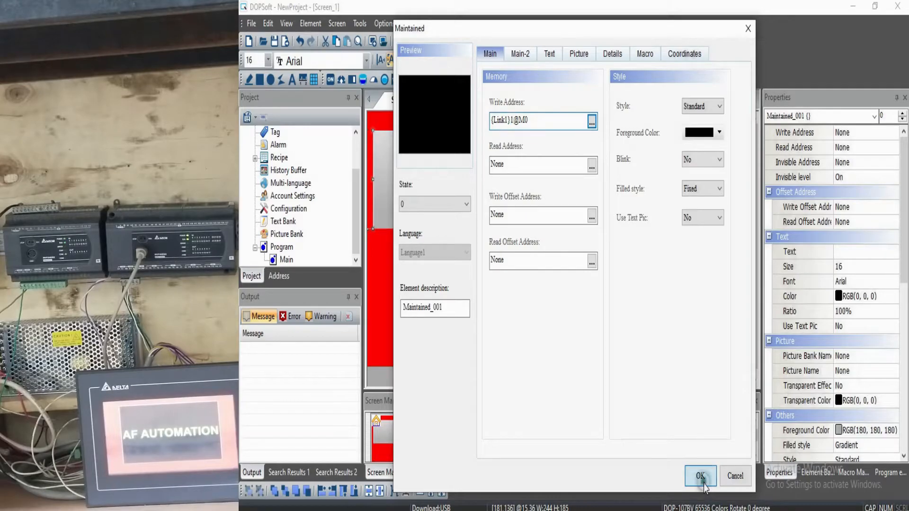
{"action": "left_click", "coordinate": [700, 476]}
- Reopen the PLC 1 button's text settings, compare states 0 and 1, and color the state 0 text yellow
{"action": "double_click", "coordinate": [429, 180]}
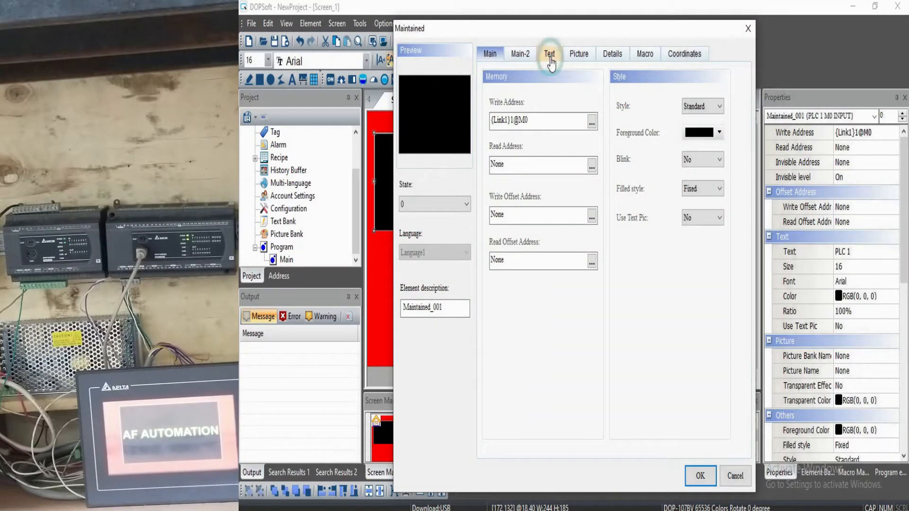
{"action": "left_click", "coordinate": [549, 54]}
{"action": "left_click", "coordinate": [534, 277]}
{"action": "left_click", "coordinate": [535, 272]}
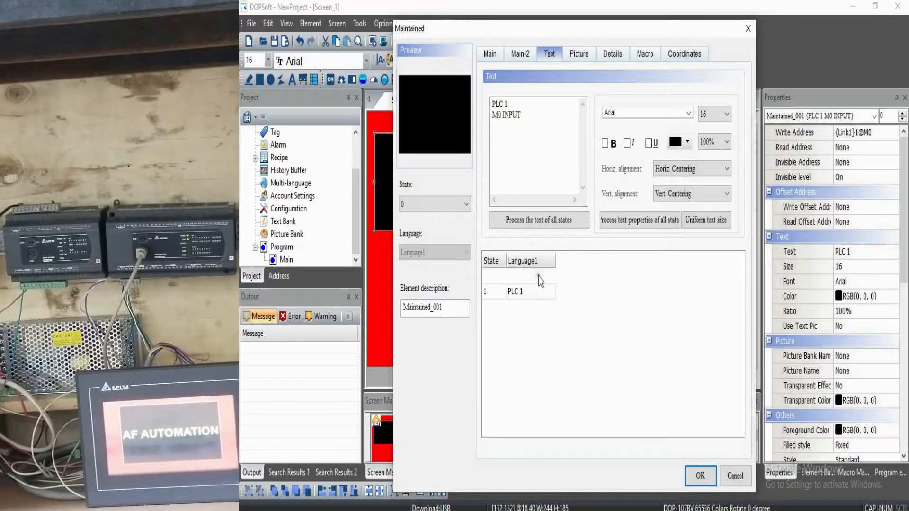
{"action": "left_click", "coordinate": [466, 204]}
{"action": "left_click", "coordinate": [455, 228]}
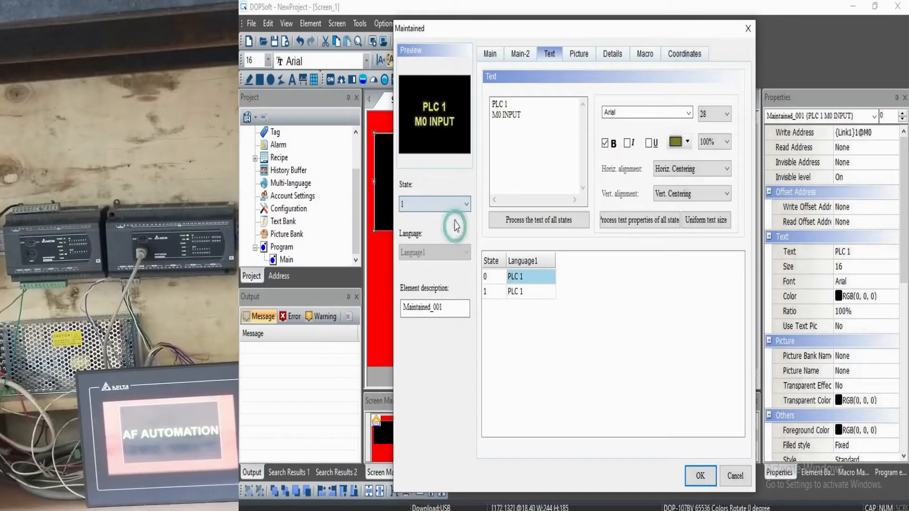
{"action": "left_click", "coordinate": [452, 206]}
{"action": "left_click", "coordinate": [454, 219]}
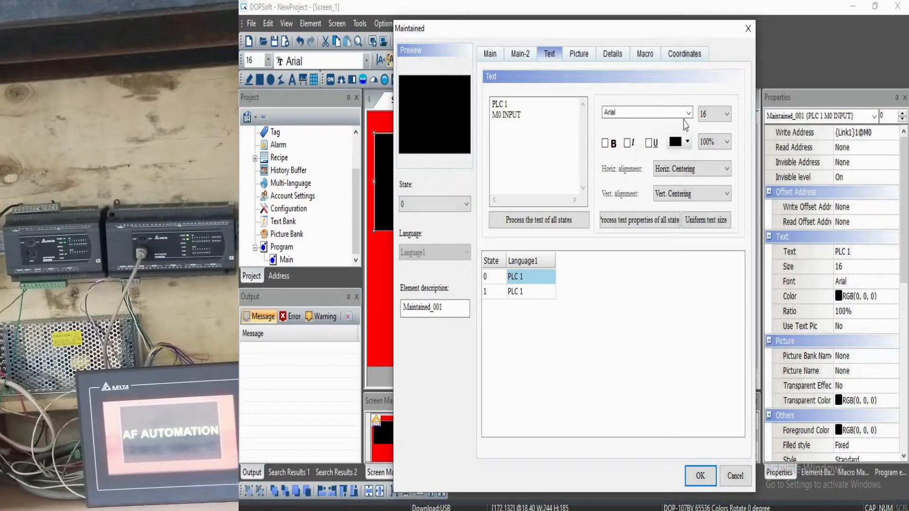
{"action": "left_click", "coordinate": [676, 142]}
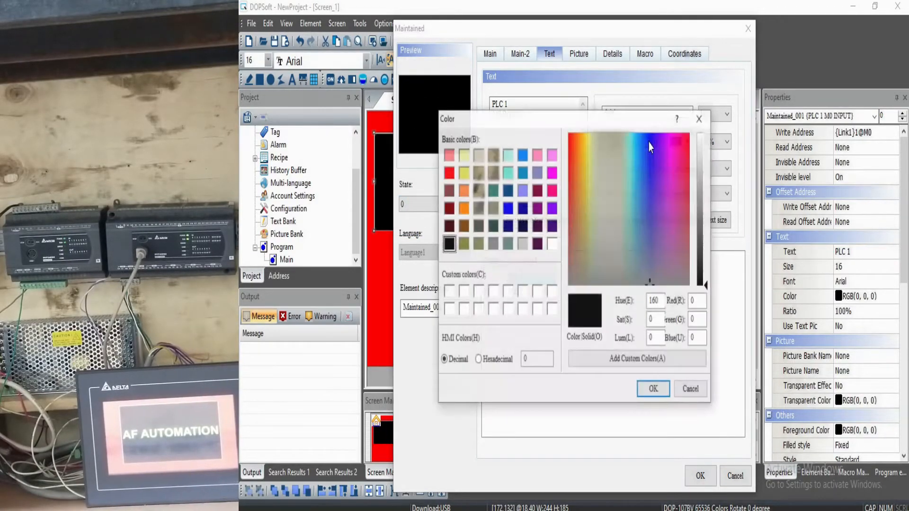
{"action": "left_click", "coordinate": [468, 174]}
{"action": "left_click", "coordinate": [649, 390]}
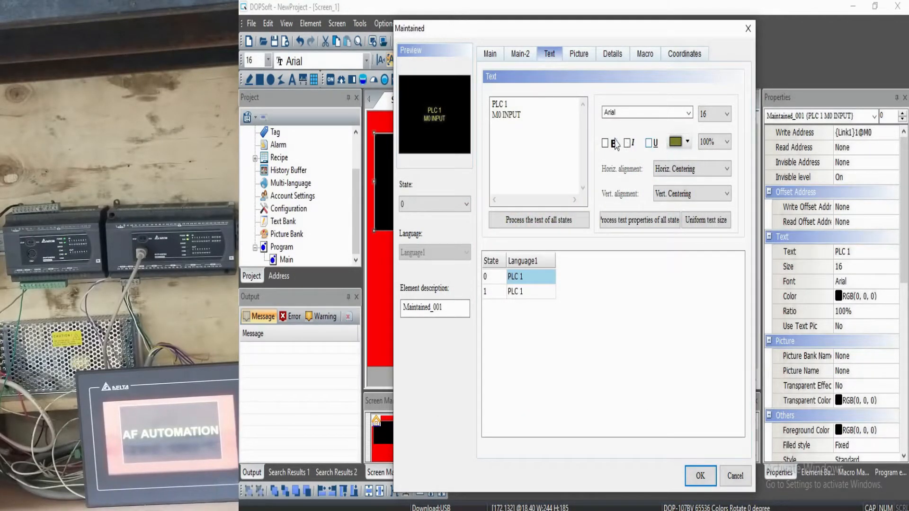
- Make the PLC 1 button's state 0 text bold with size 28, and accept the button settings
{"action": "left_click", "coordinate": [605, 143]}
{"action": "left_click", "coordinate": [706, 114]}
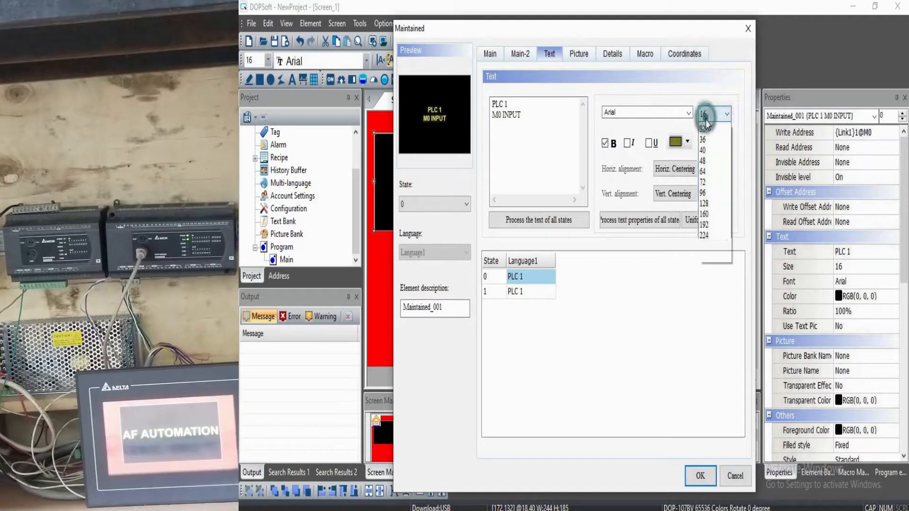
{"action": "left_click", "coordinate": [704, 223]}
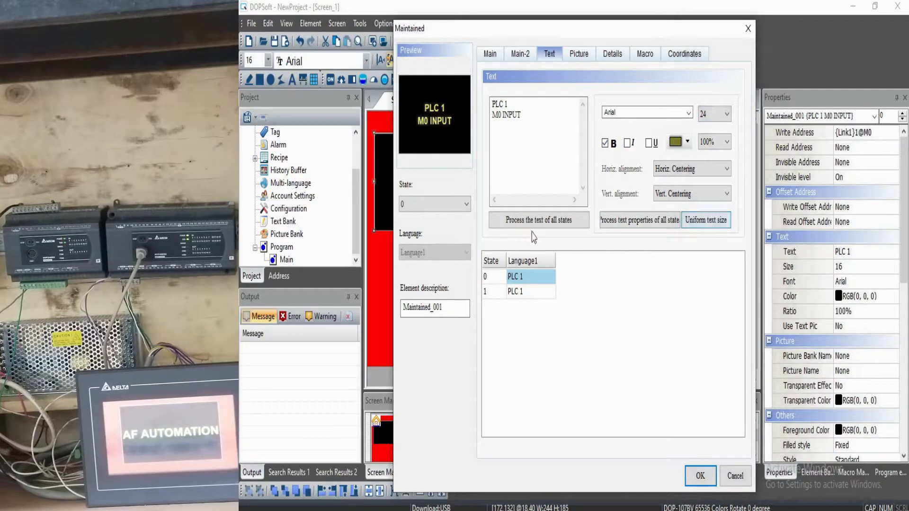
{"action": "left_click", "coordinate": [525, 291]}
{"action": "left_click", "coordinate": [526, 280]}
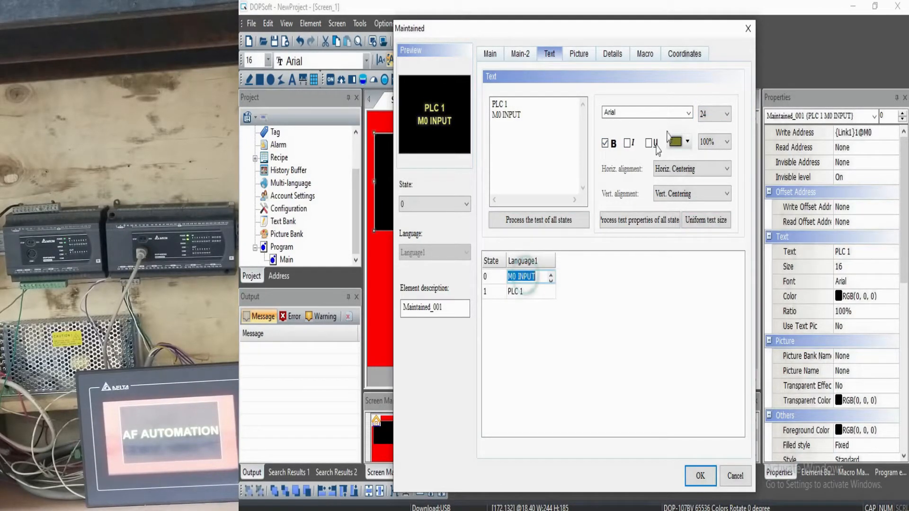
{"action": "left_click", "coordinate": [706, 118]}
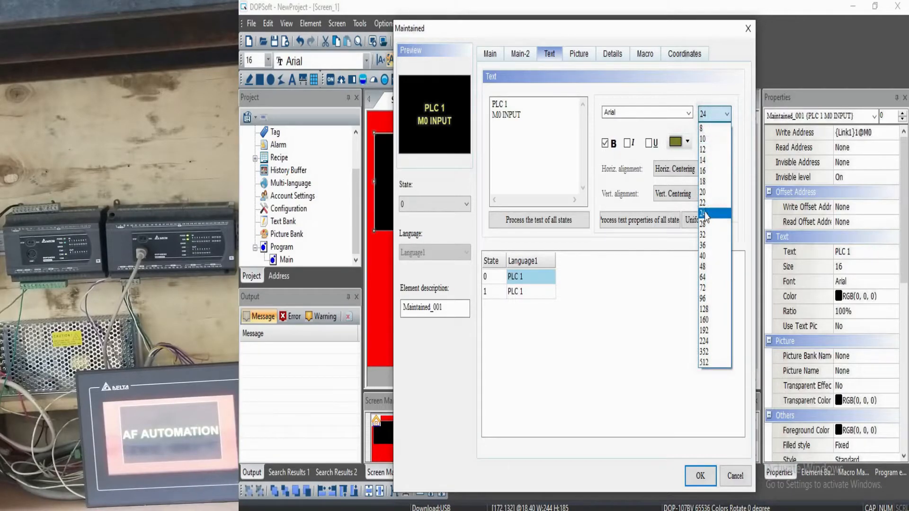
{"action": "left_click", "coordinate": [706, 224]}
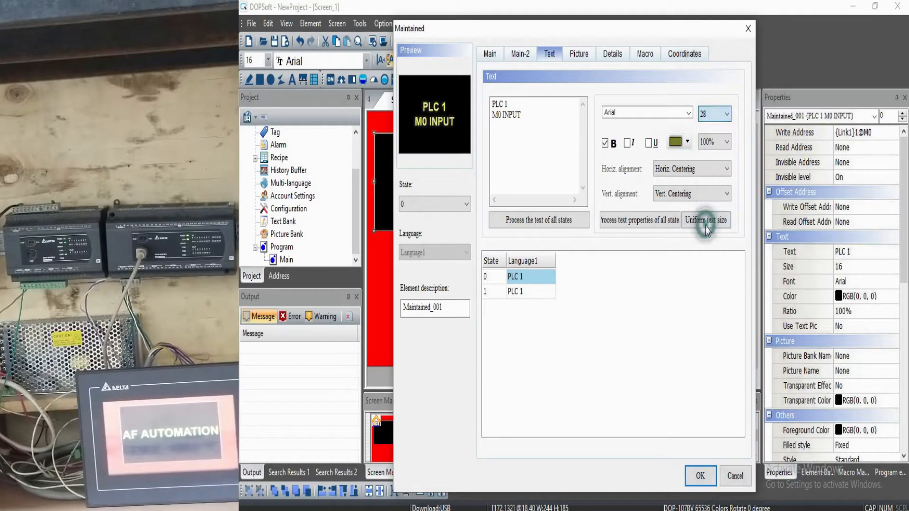
{"action": "left_click", "coordinate": [699, 475]}
{"action": "left_click", "coordinate": [539, 260]}
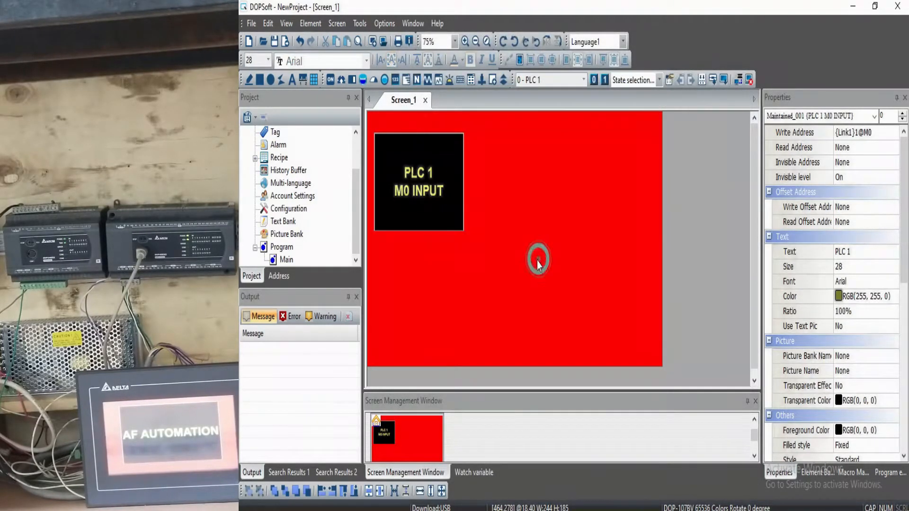
{"action": "left_click", "coordinate": [426, 174]}
{"action": "double_click", "coordinate": [426, 178]}
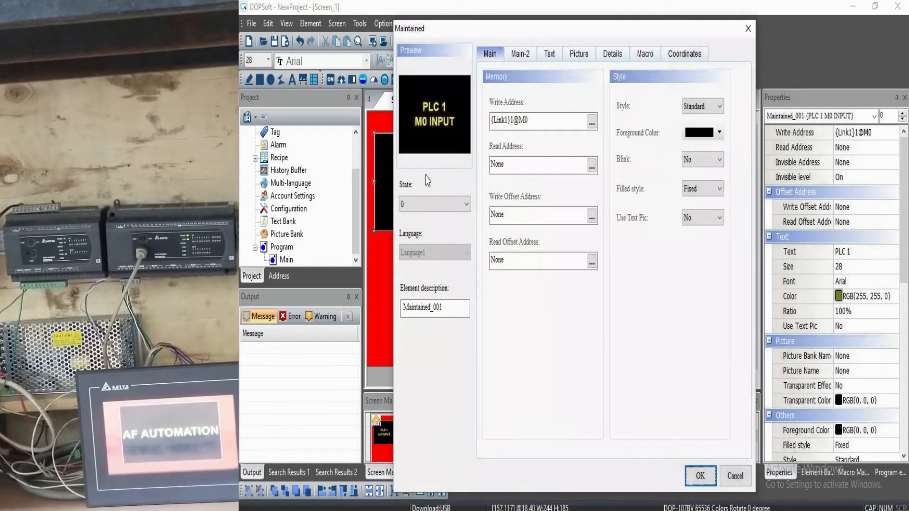
{"action": "left_click", "coordinate": [746, 26]}
- Duplicate the PLC 1 button beside the original and change the first text line of the copy to "PLC 2" in states 0 and 1
{"action": "left_click", "coordinate": [428, 172]}
{"action": "left_click_drag", "start_coordinate": [429, 172], "coordinate": [529, 175]}
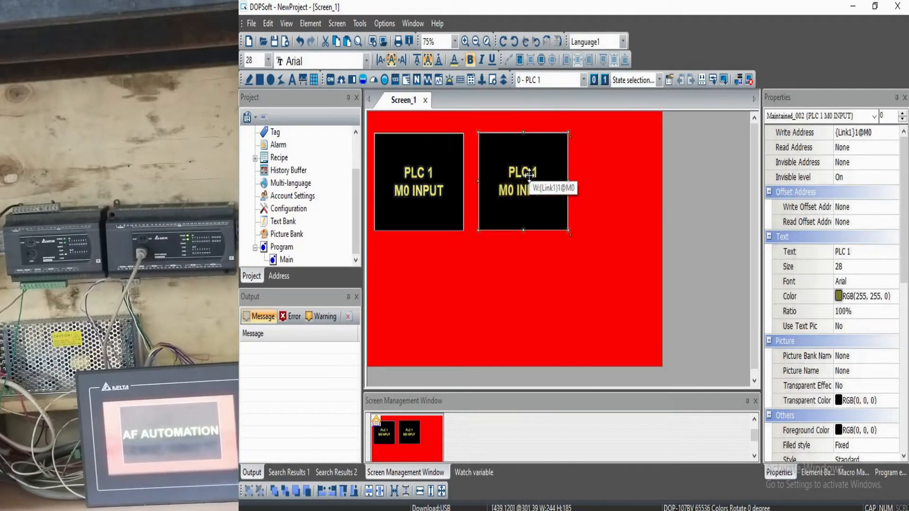
{"action": "double_click", "coordinate": [529, 175]}
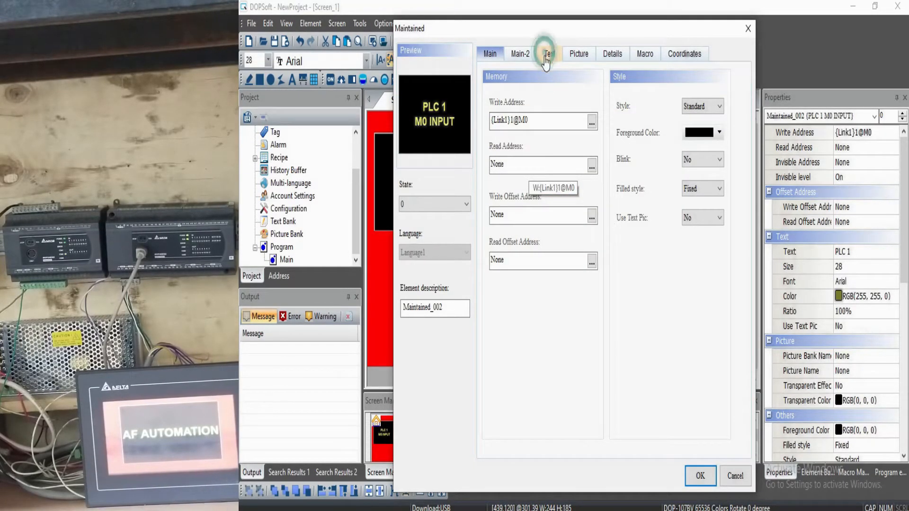
{"action": "left_click", "coordinate": [548, 53]}
{"action": "left_click", "coordinate": [524, 106]}
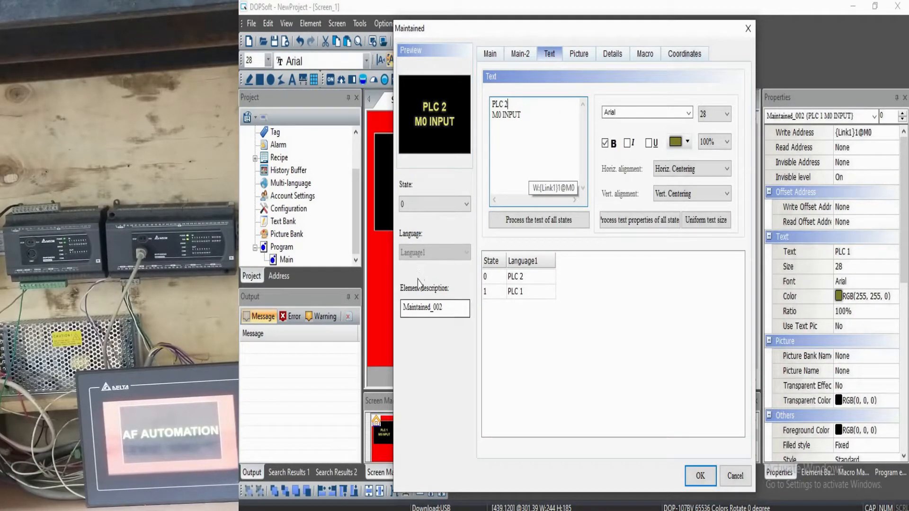
{"action": "left_click", "coordinate": [442, 204]}
{"action": "left_click", "coordinate": [442, 225]}
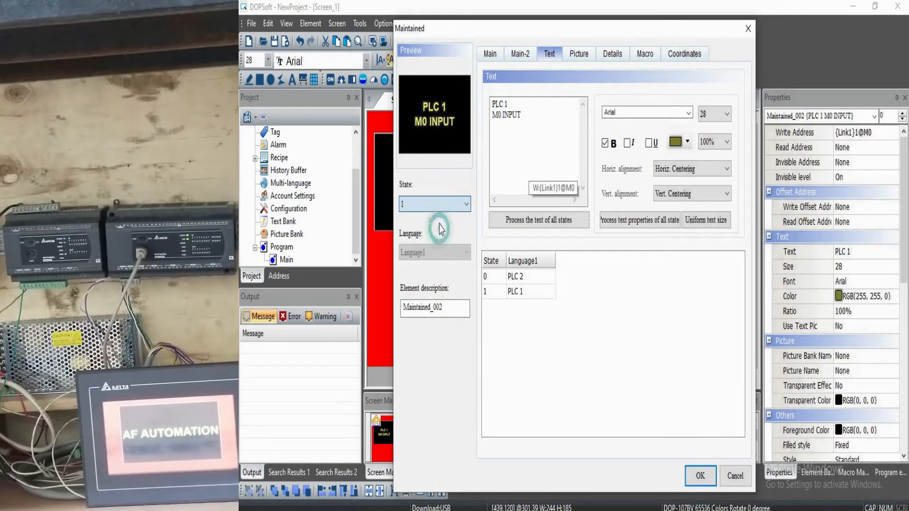
{"action": "left_click", "coordinate": [514, 104]}
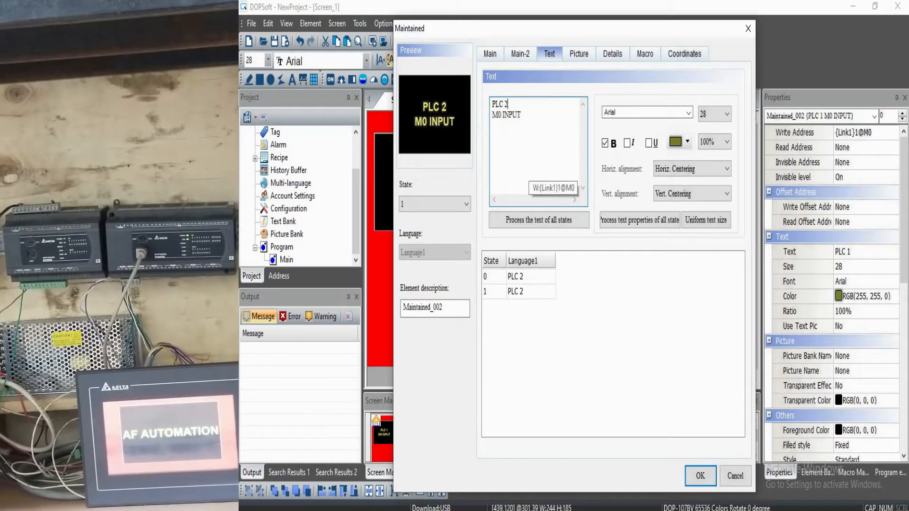
- Set the PLC 2 button's write address to station 2, giving {Link1}2@M0, and accept the button settings
{"action": "left_click", "coordinate": [490, 53]}
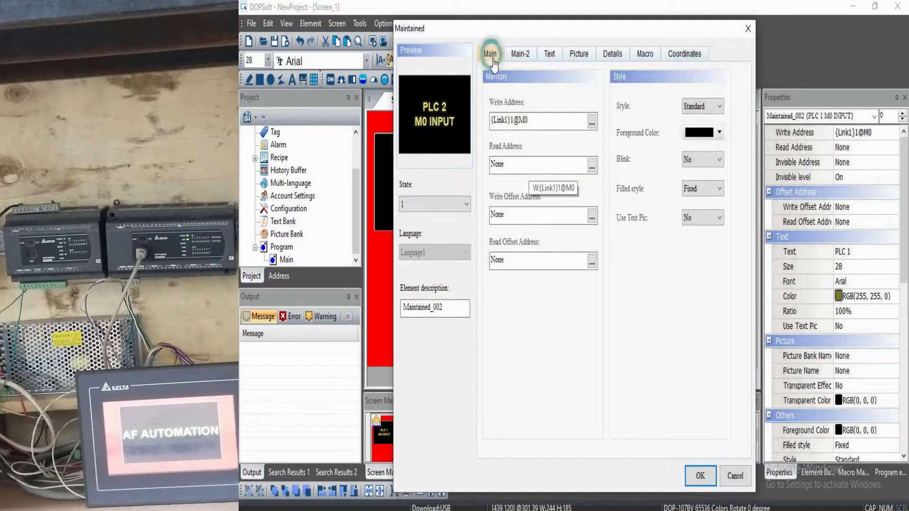
{"action": "left_click", "coordinate": [592, 123]}
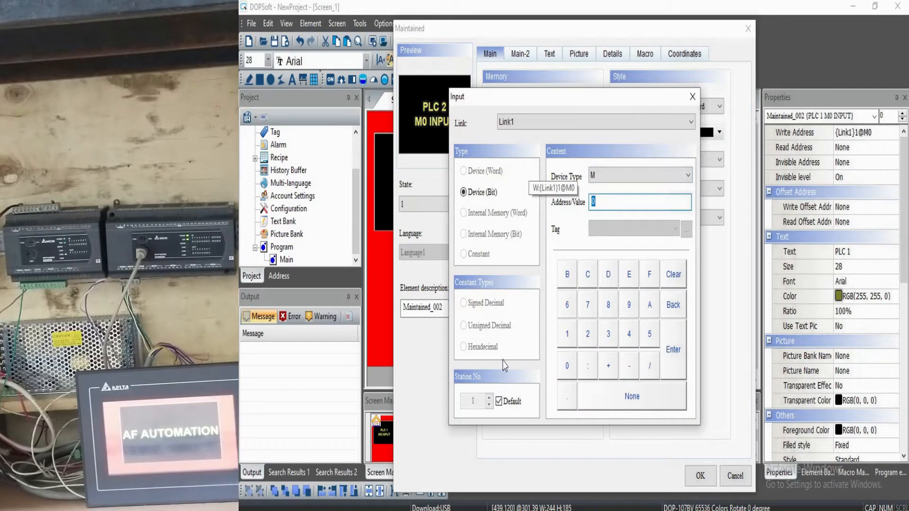
{"action": "left_click", "coordinate": [498, 402]}
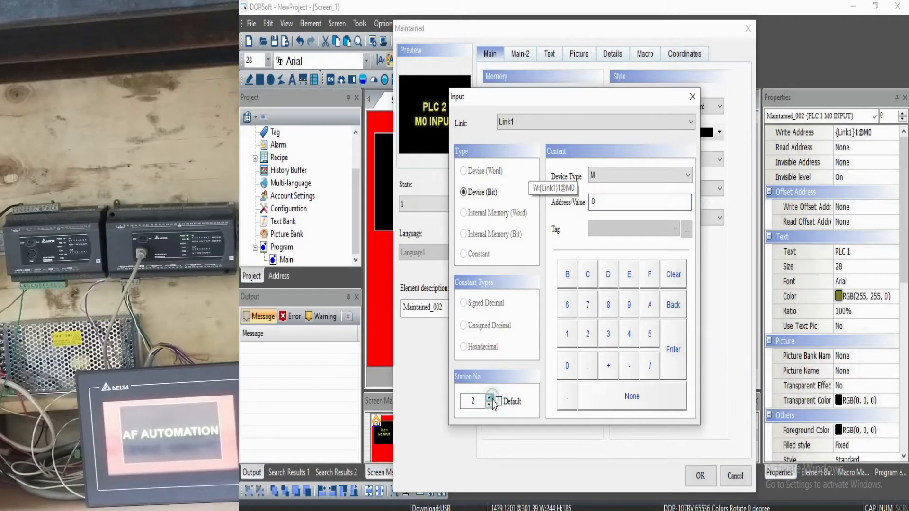
{"action": "left_click", "coordinate": [673, 351]}
{"action": "left_click", "coordinate": [514, 120]}
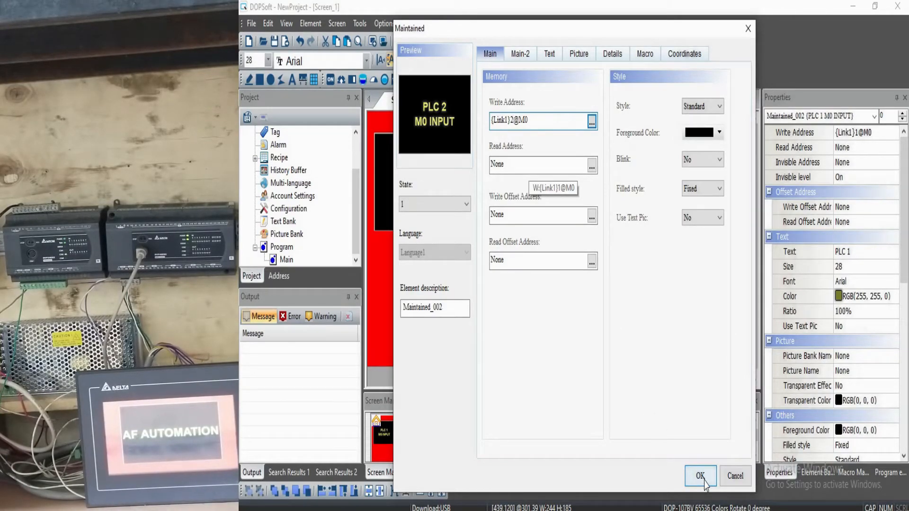
{"action": "left_click", "coordinate": [703, 477]}
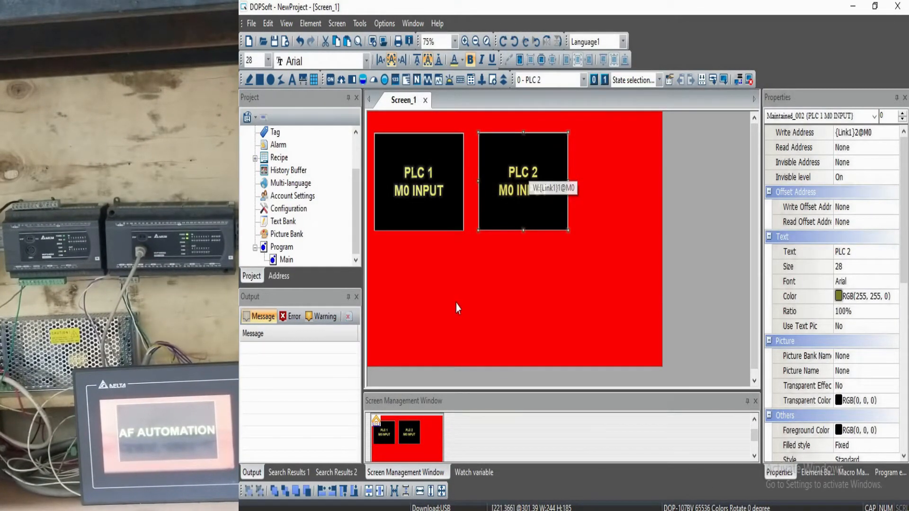
- Arrange the PLC 1 and PLC 2 buttons side by side around the middle of the screen, closing the DELTA (D:) drive window
{"action": "left_click_drag", "start_coordinate": [431, 157], "coordinate": [445, 231]}
{"action": "left_click_drag", "start_coordinate": [534, 181], "coordinate": [591, 239]}
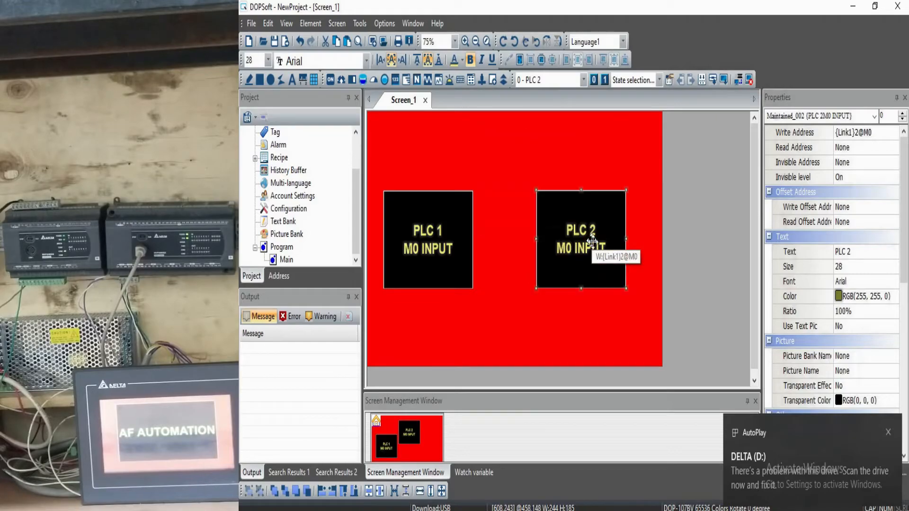
{"action": "left_click_drag", "start_coordinate": [626, 288], "coordinate": [637, 298]}
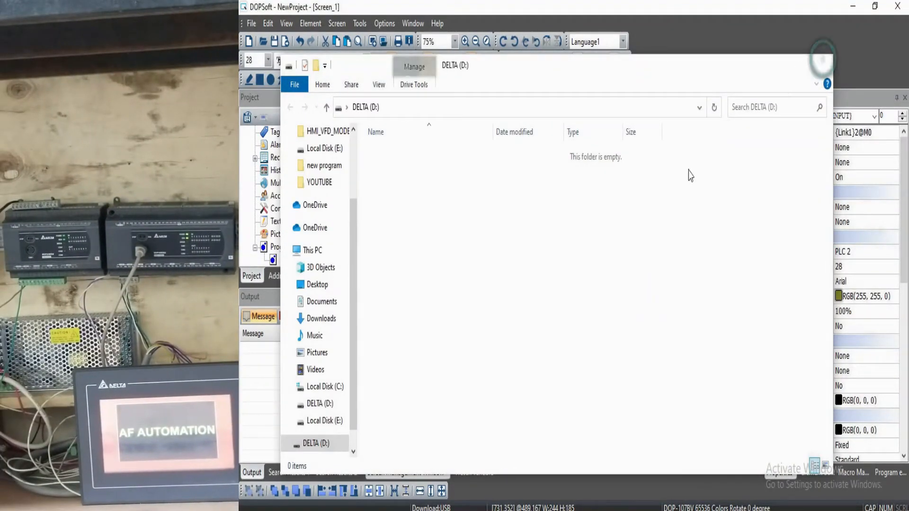
{"action": "left_click", "coordinate": [821, 64]}
{"action": "left_click_drag", "start_coordinate": [437, 231], "coordinate": [474, 246]}
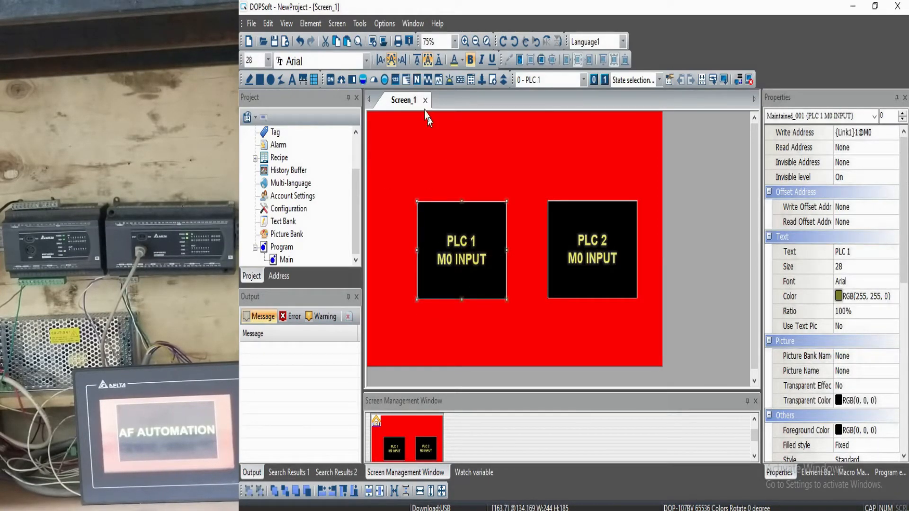
- Try to reset the HMI's default boot screen
{"action": "left_click", "coordinate": [337, 23]}
{"action": "mouse_move", "coordinate": [360, 23]}
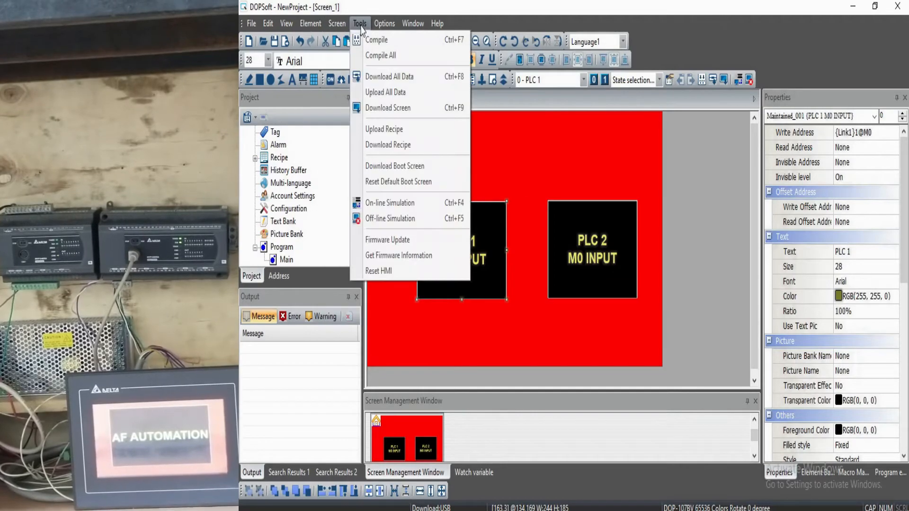
{"action": "left_click", "coordinate": [405, 182]}
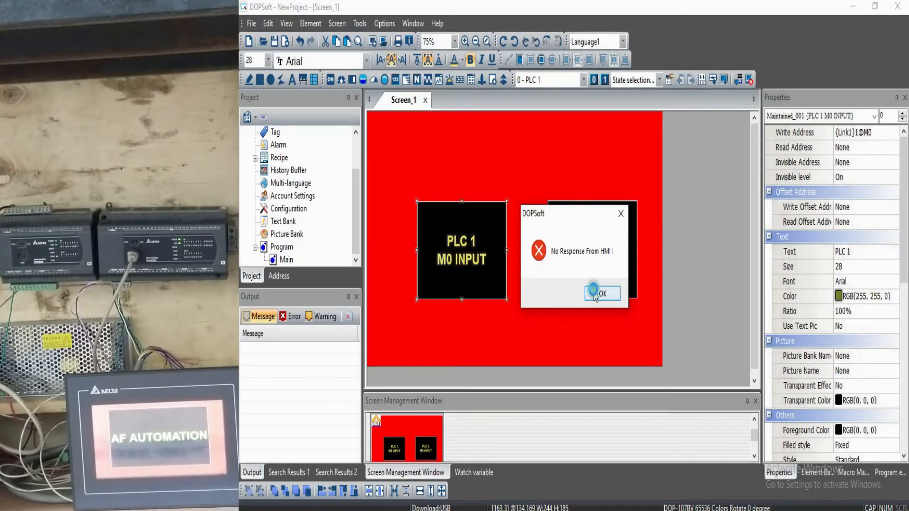
{"action": "left_click", "coordinate": [596, 291]}
- Compile the project and download the screen to the HMI
{"action": "left_click", "coordinate": [724, 79]}
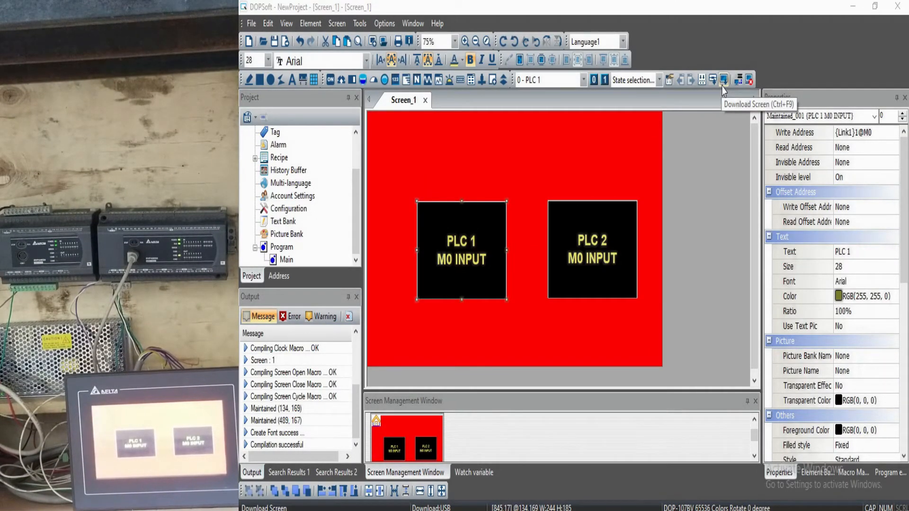
- Switch to the Dvp4 ladder program in WPLSoft and put it into online mode
{"action": "key", "text": "alt+Tab"}
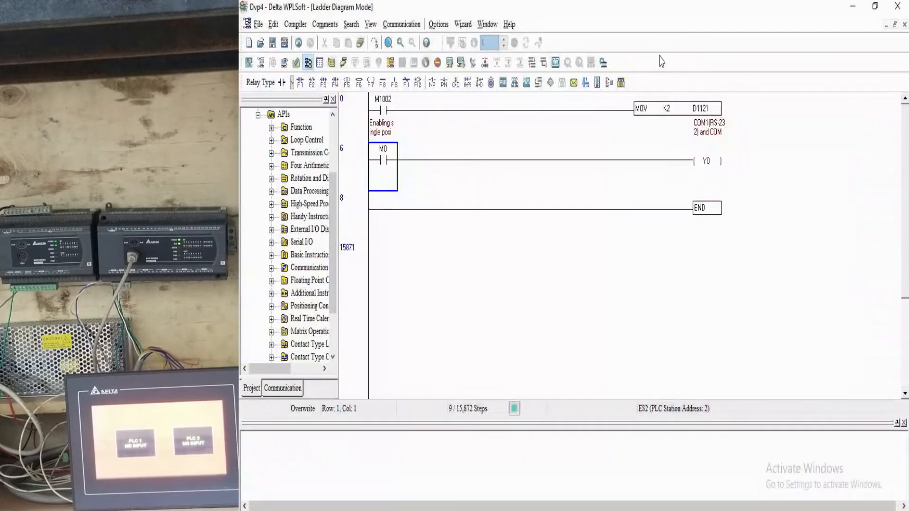
{"action": "left_click", "coordinate": [344, 65]}
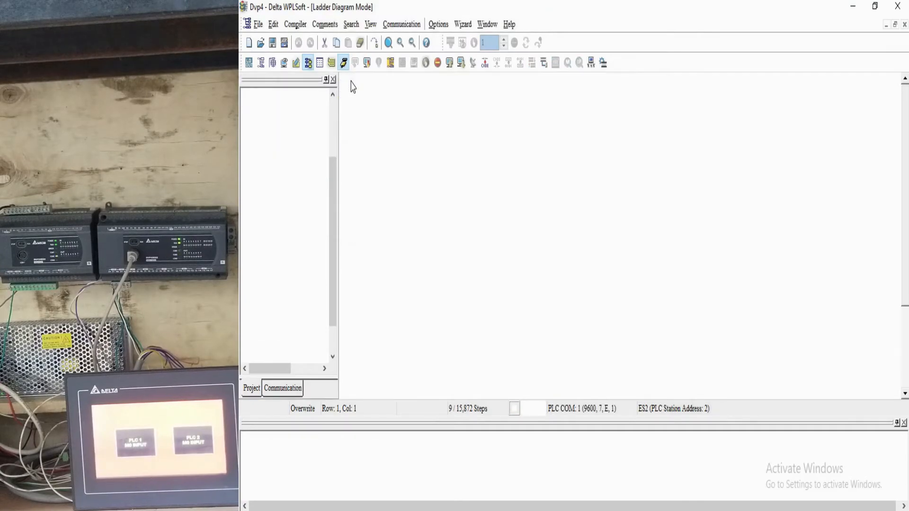